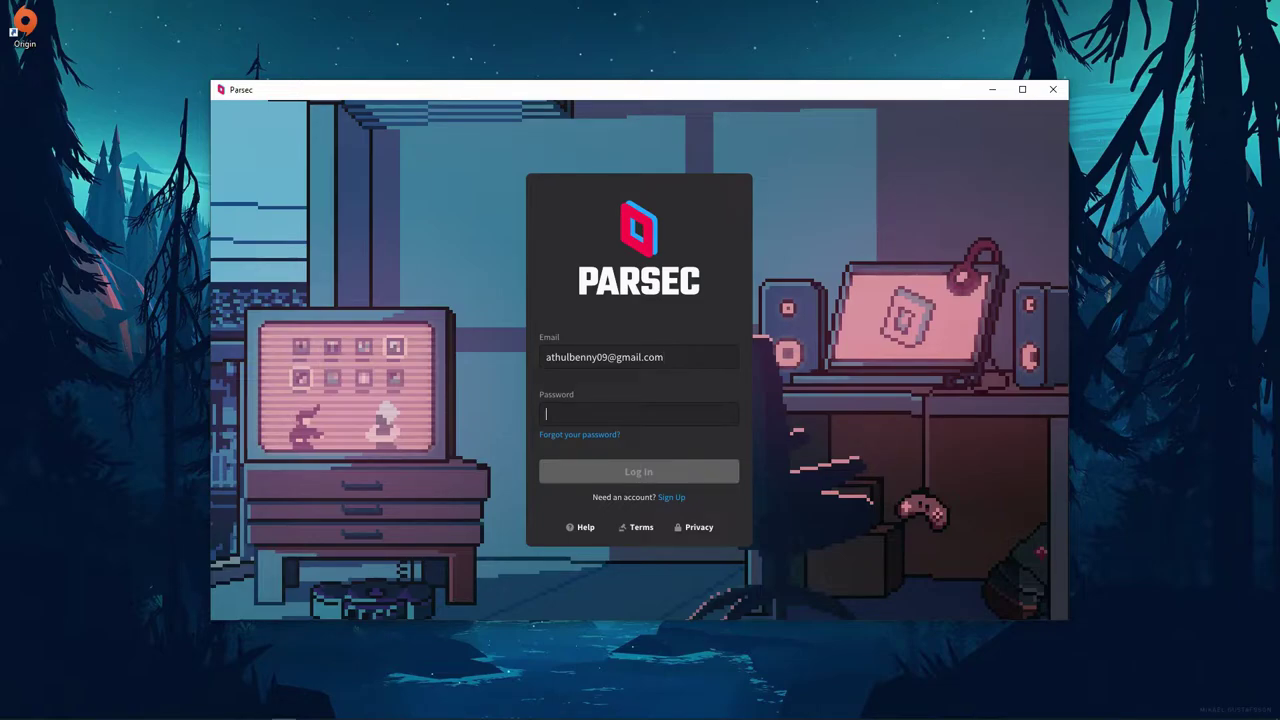
# - Log in with the account password, and approve the new login location from the Parsec Team's verification email in Gmail
pyautogui.write('**********')
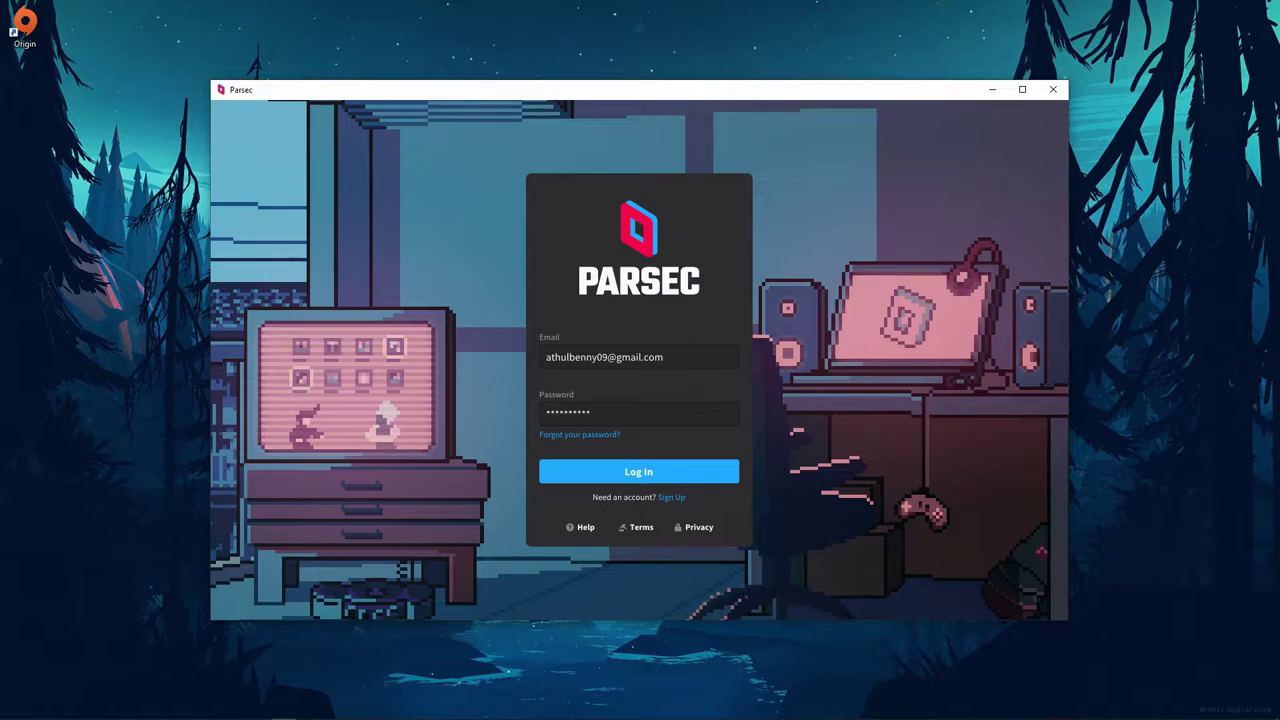
pyautogui.press('Return')
pyautogui.click(111, 710)
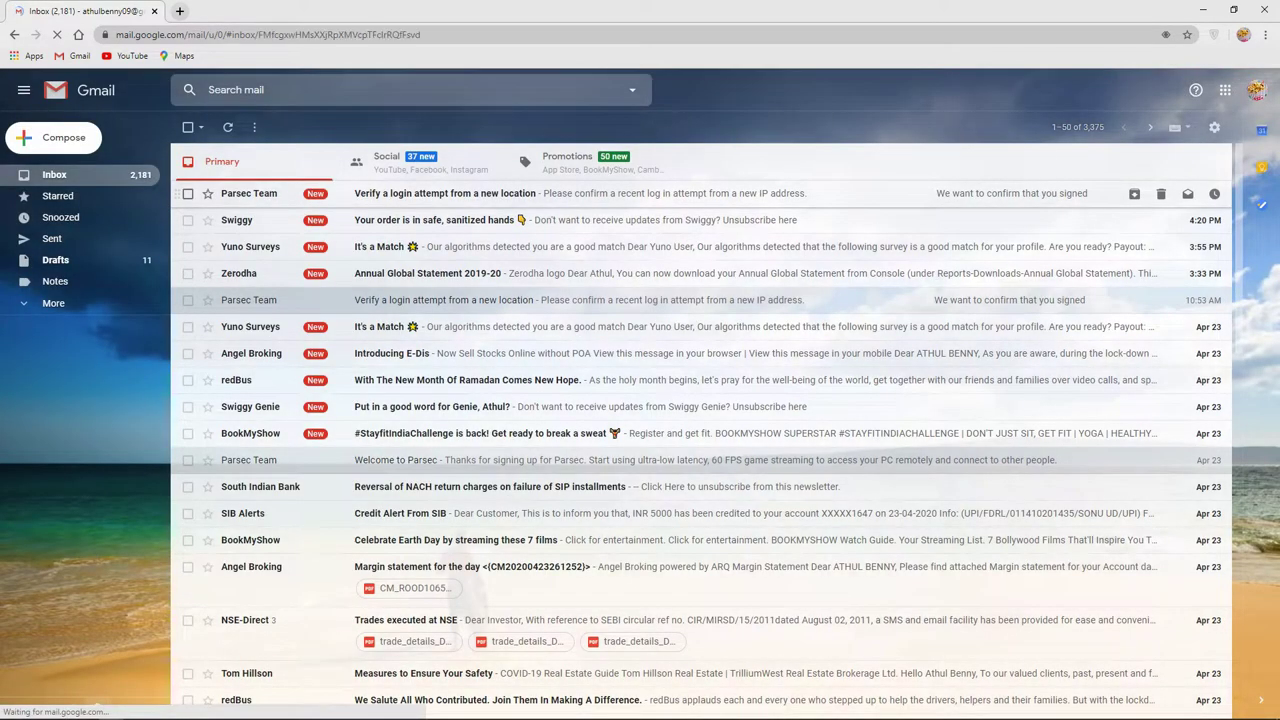
pyautogui.click(580, 193)
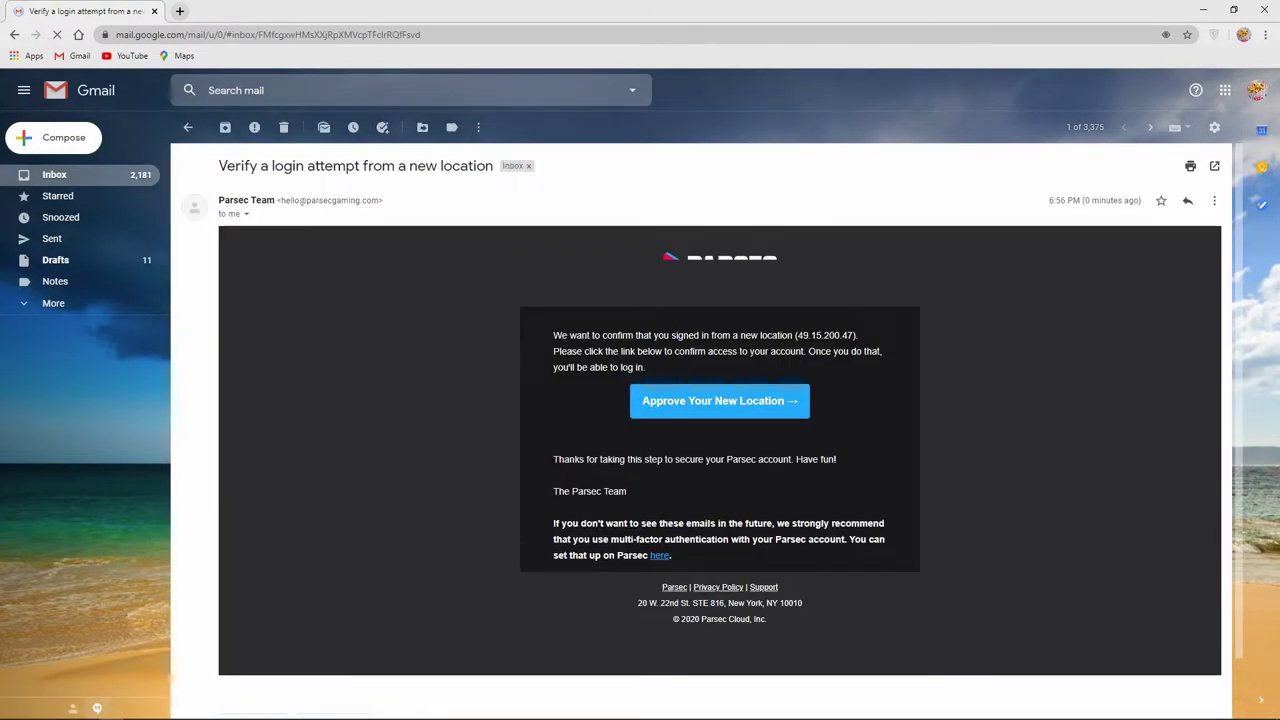
pyautogui.click(720, 400)
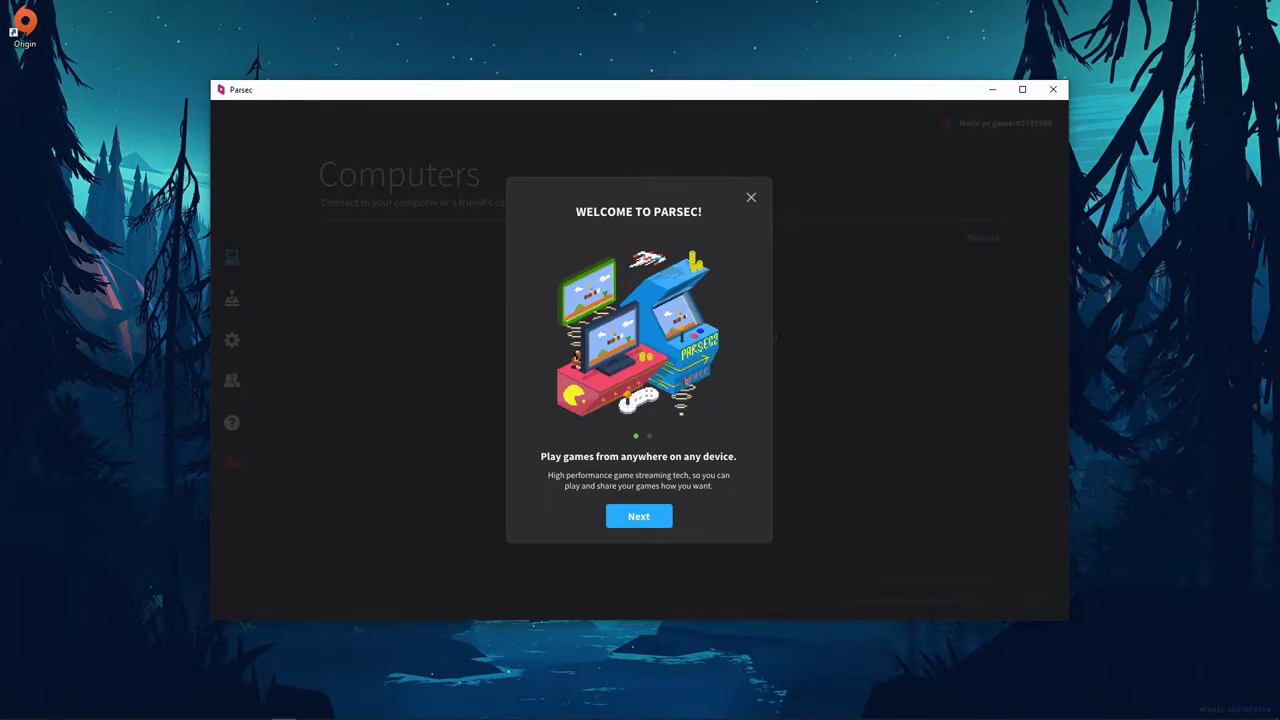
# - Go through the Parsec welcome introduction to its end so that the Computers page is accessible
pyautogui.press('Return')
pyautogui.press('Return')
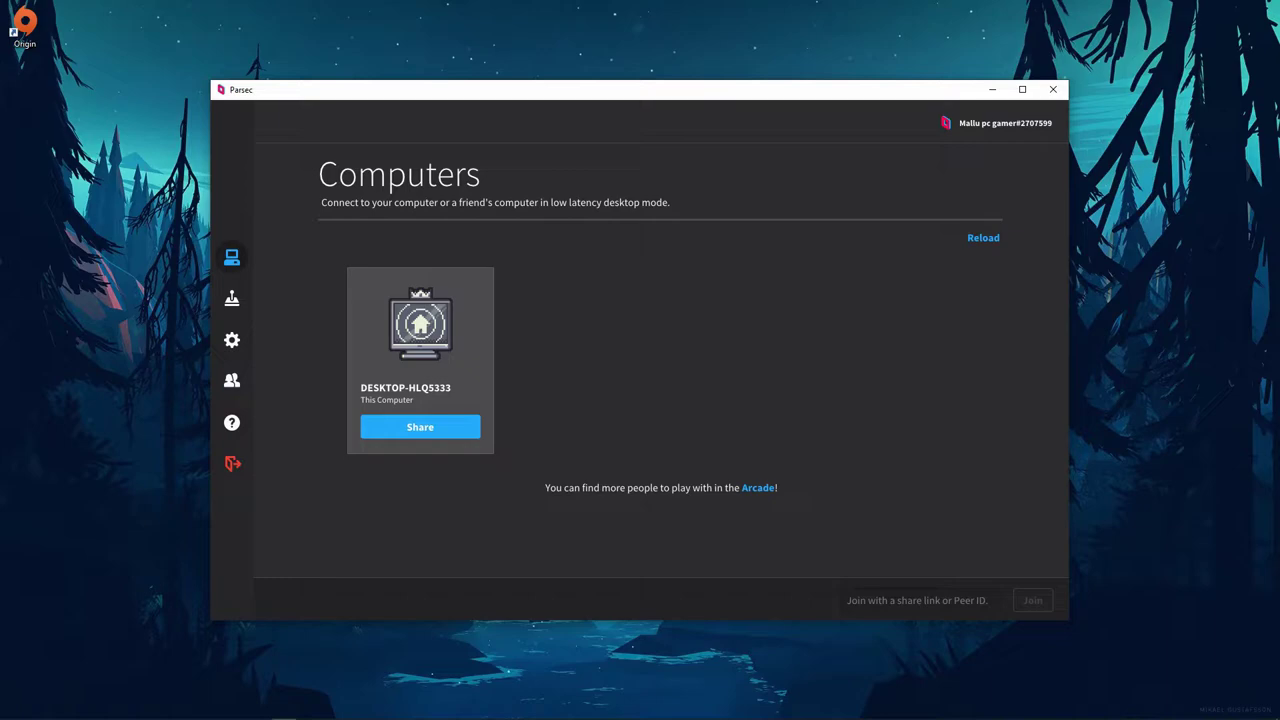
pyautogui.rightClick(1128, 278)
pyautogui.click(1160, 312)
# - Open the Arcade and look through the games other people are hosting, reloading the list once
pyautogui.click(231, 298)
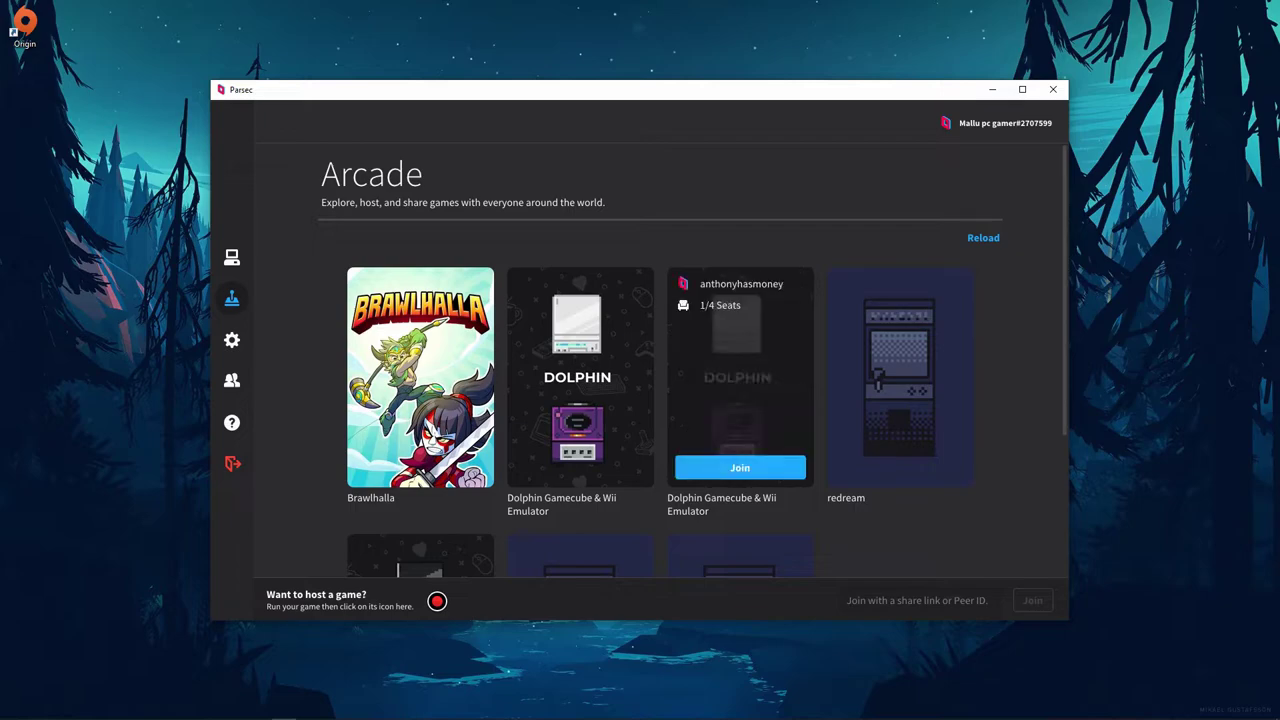
pyautogui.rightClick(1108, 307)
pyautogui.click(1150, 347)
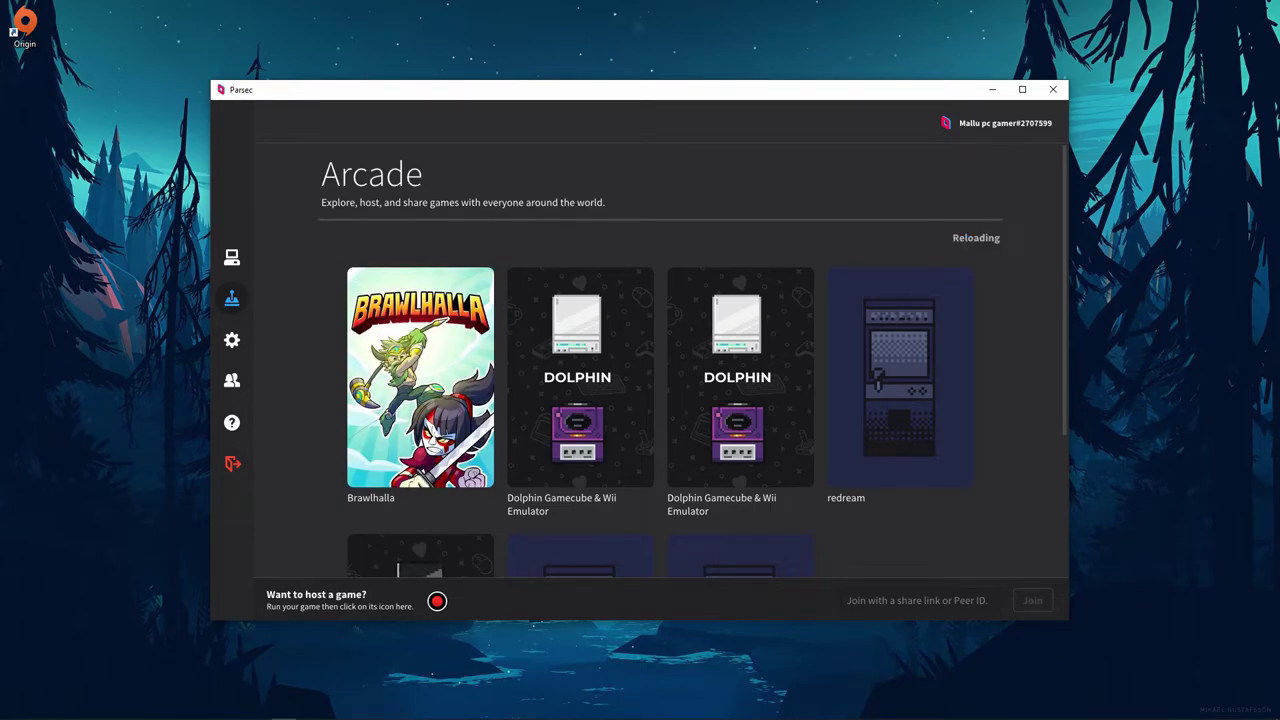
pyautogui.scroll(-2, 660, 360)
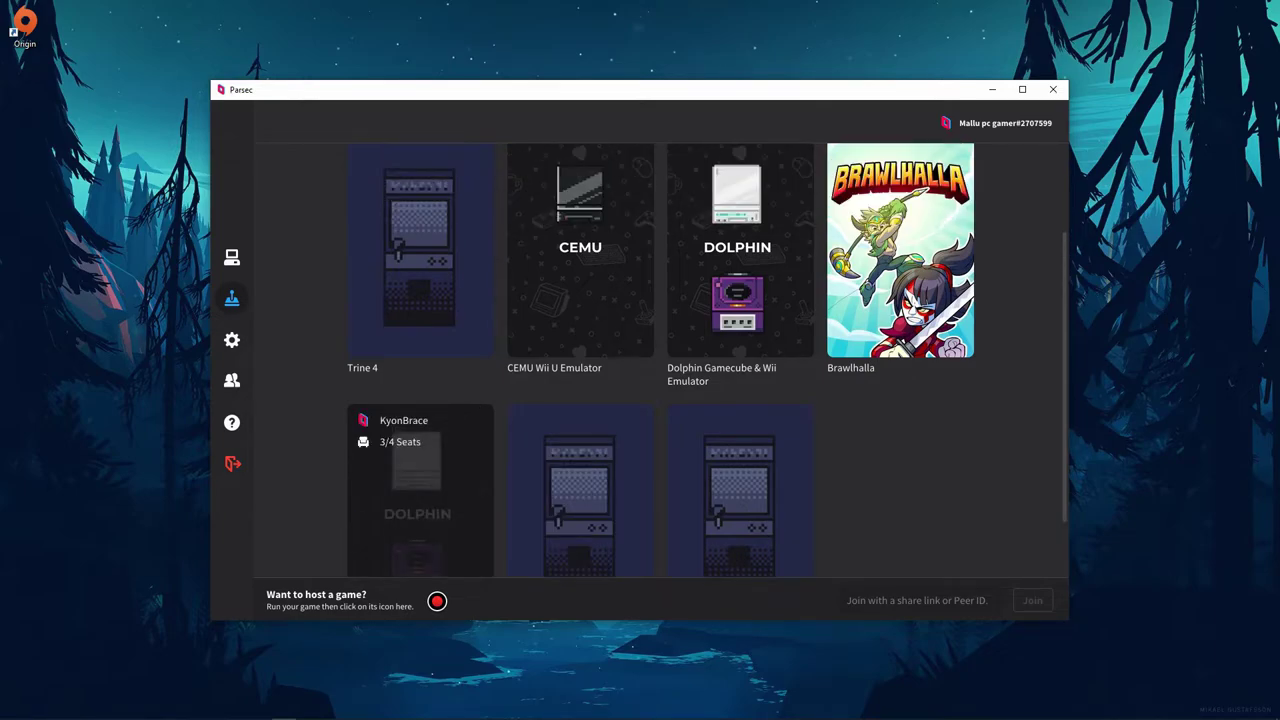
pyautogui.scroll(2, 660, 360)
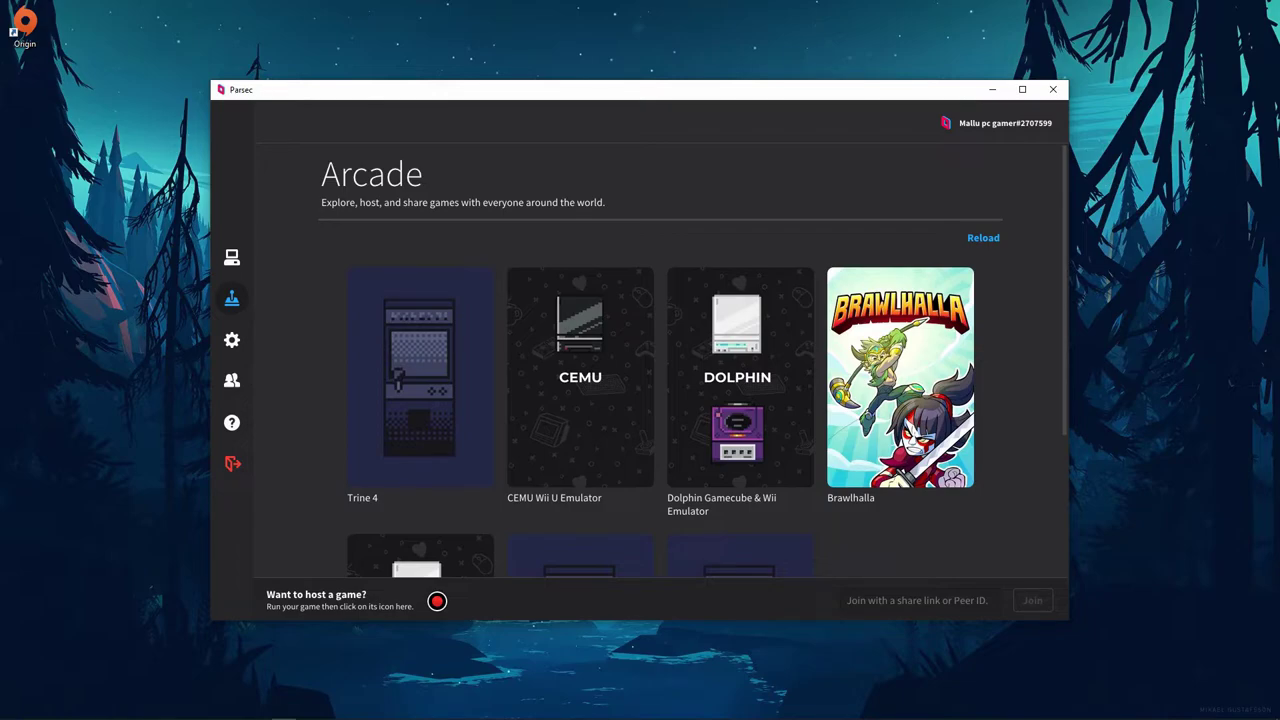
pyautogui.click(983, 237)
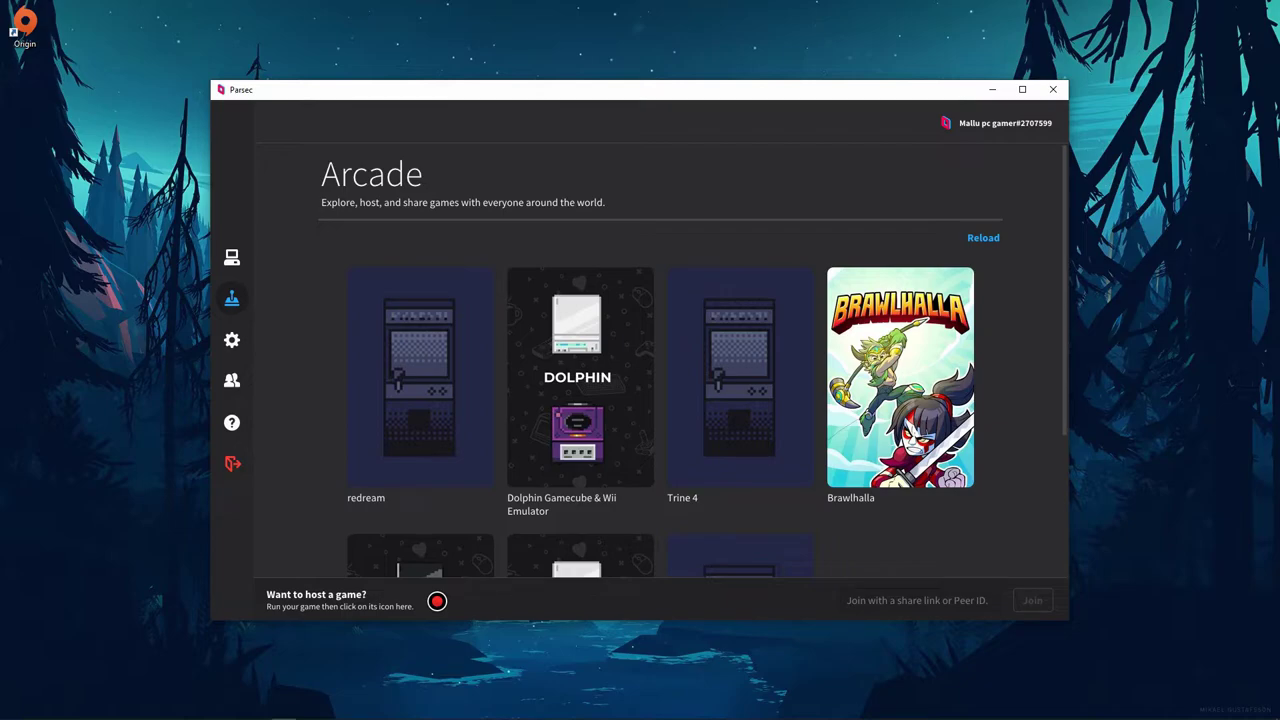
pyautogui.scroll(-2, 660, 360)
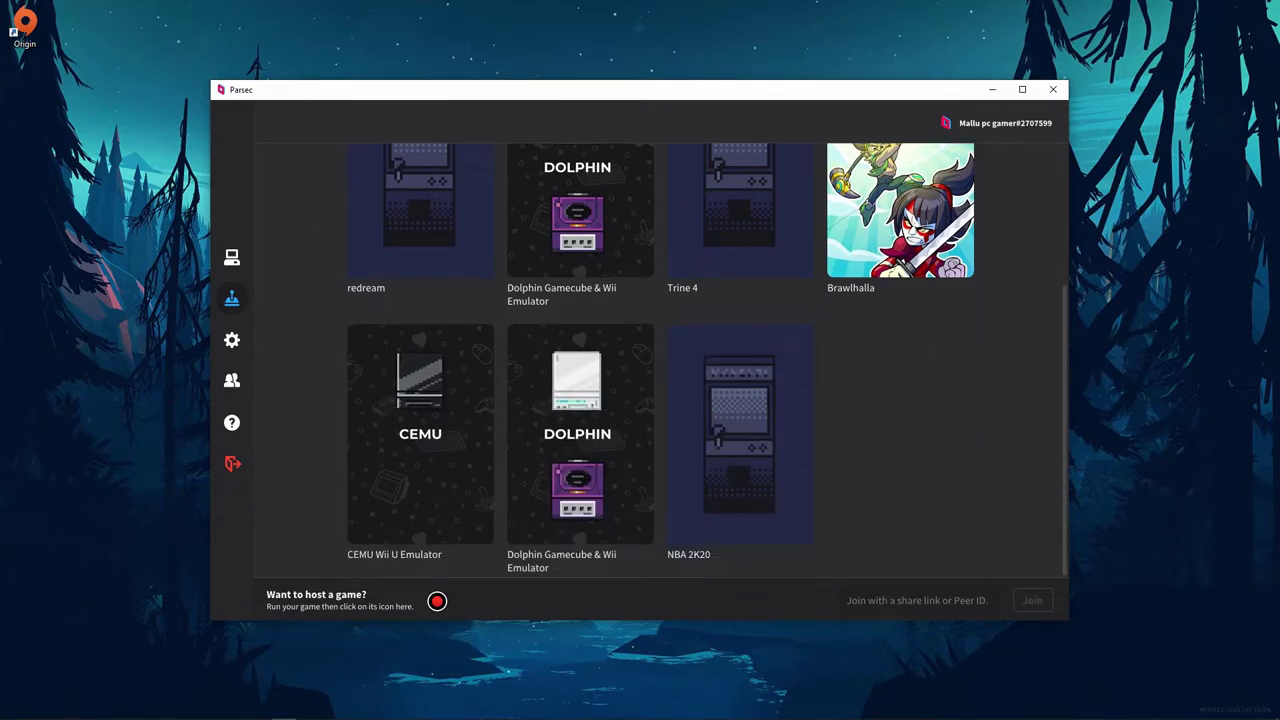
pyautogui.scroll(3, 660, 360)
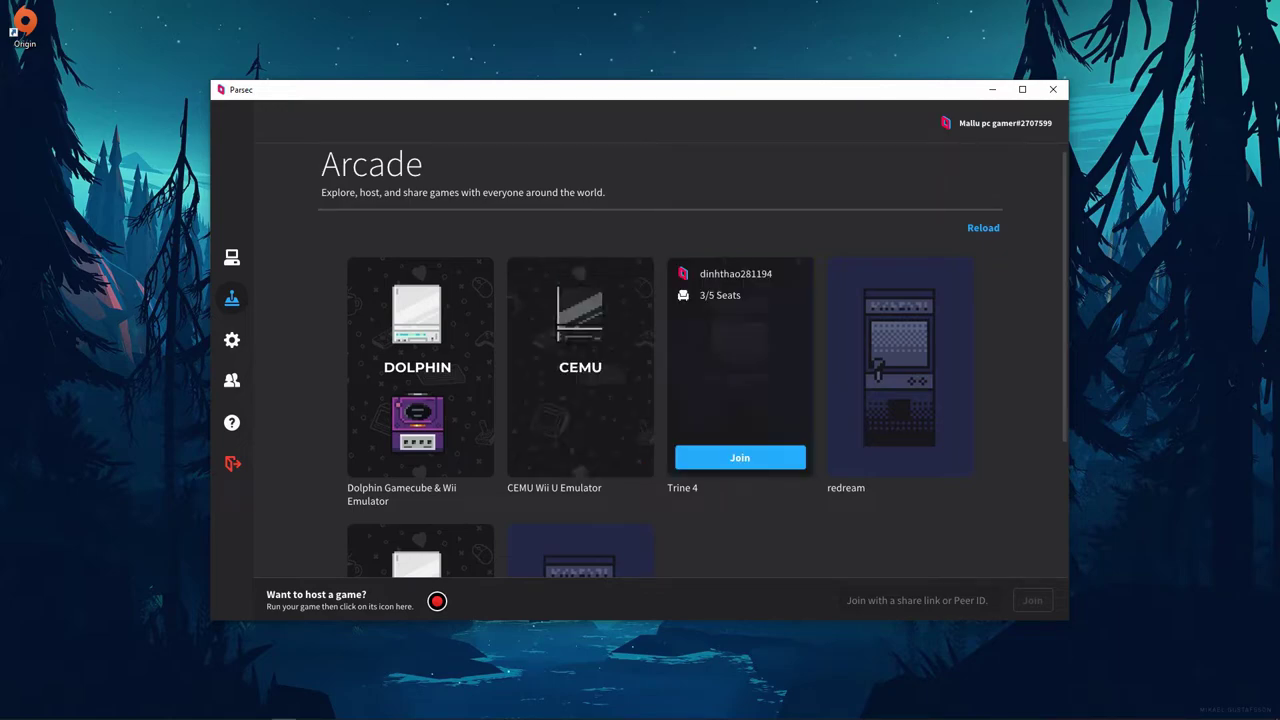
pyautogui.scroll(-2, 660, 360)
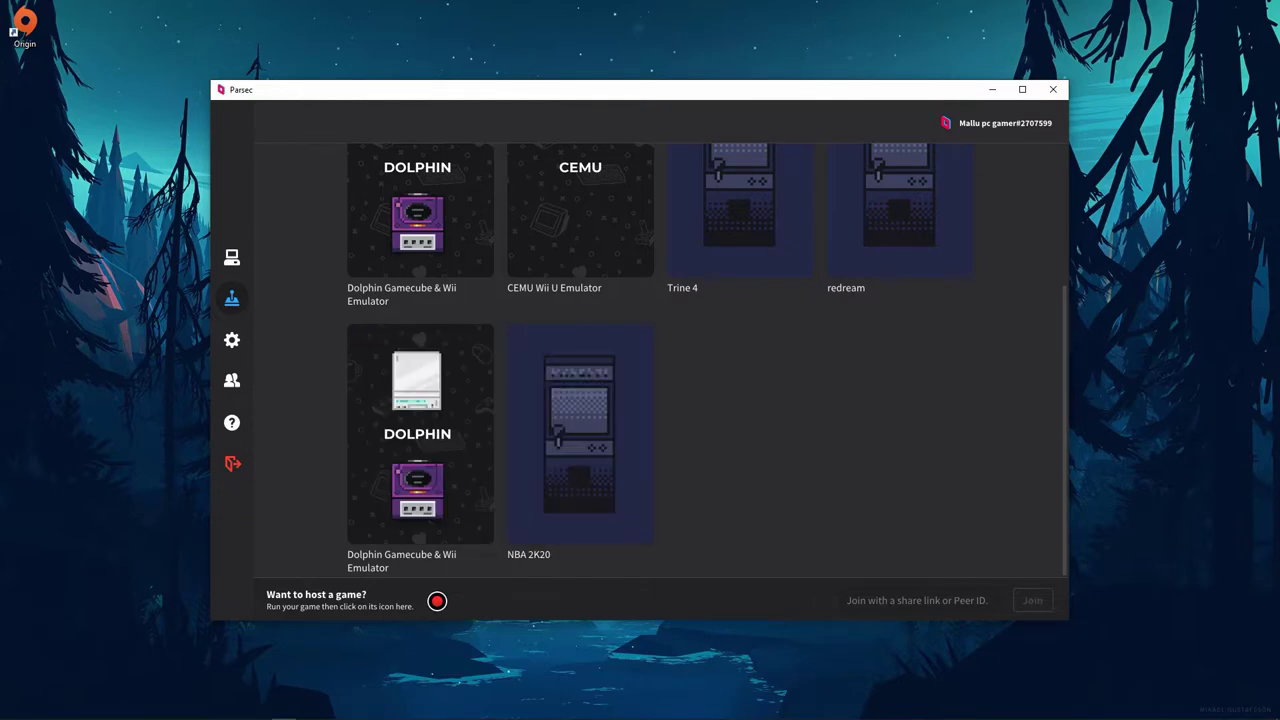
pyautogui.scroll(1, 660, 360)
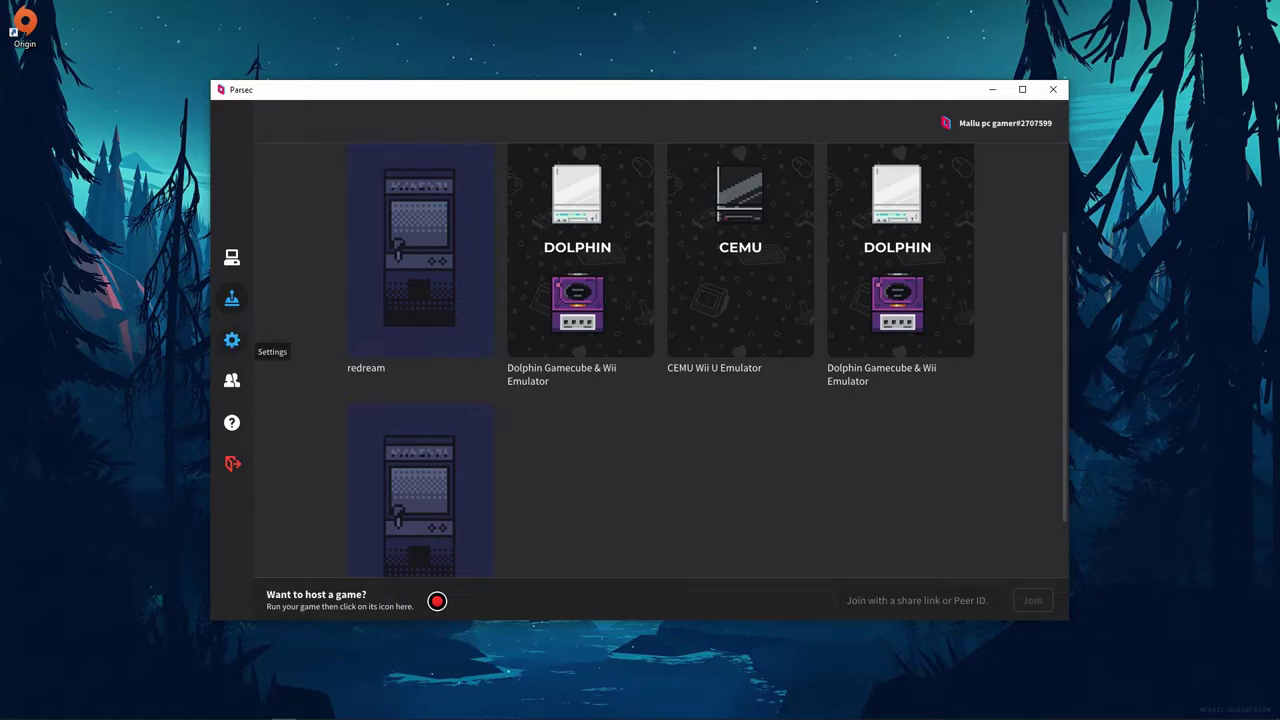
# - Open the client settings and choose Fullscreen as the window mode
pyautogui.click(231, 340)
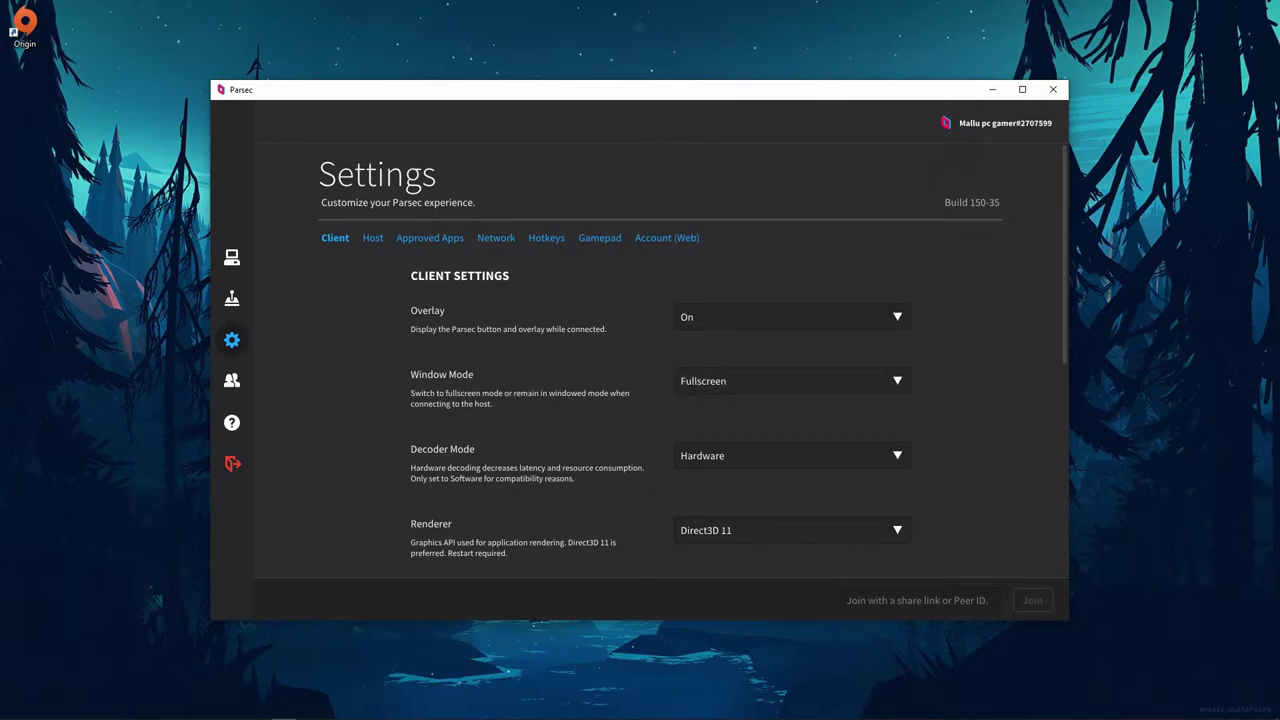
pyautogui.scroll(-1, 780, 416)
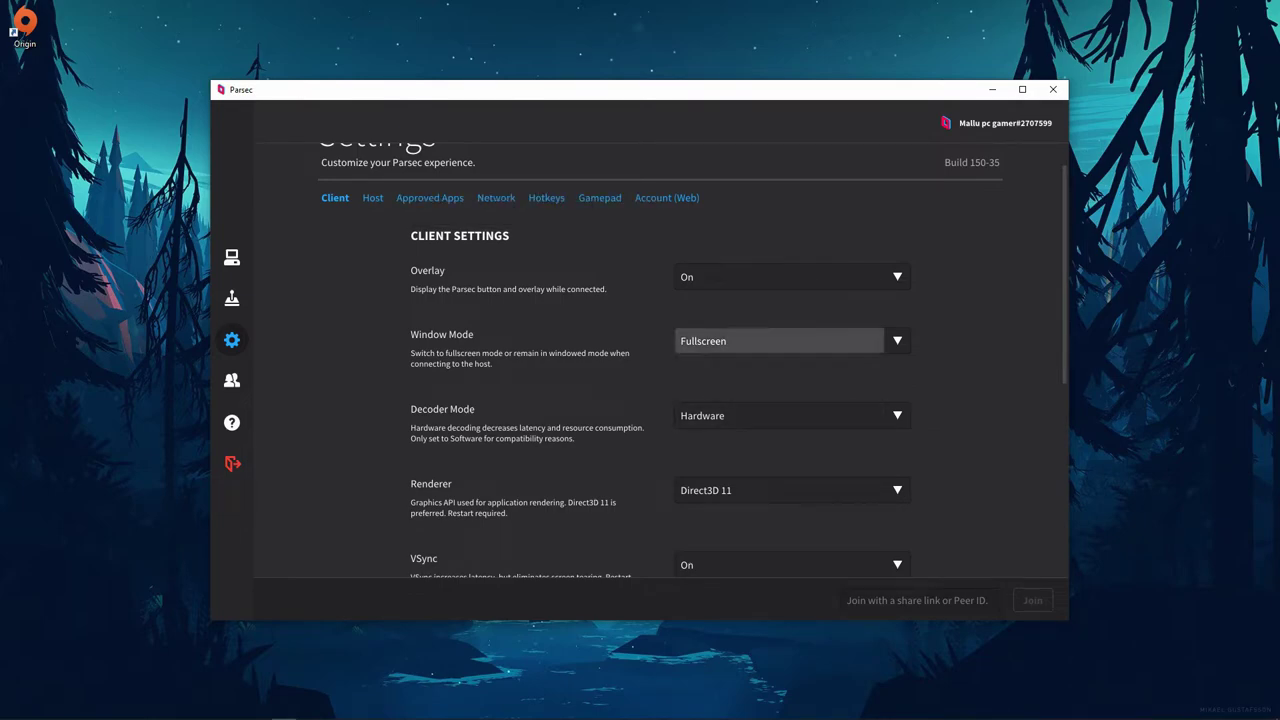
pyautogui.click(790, 341)
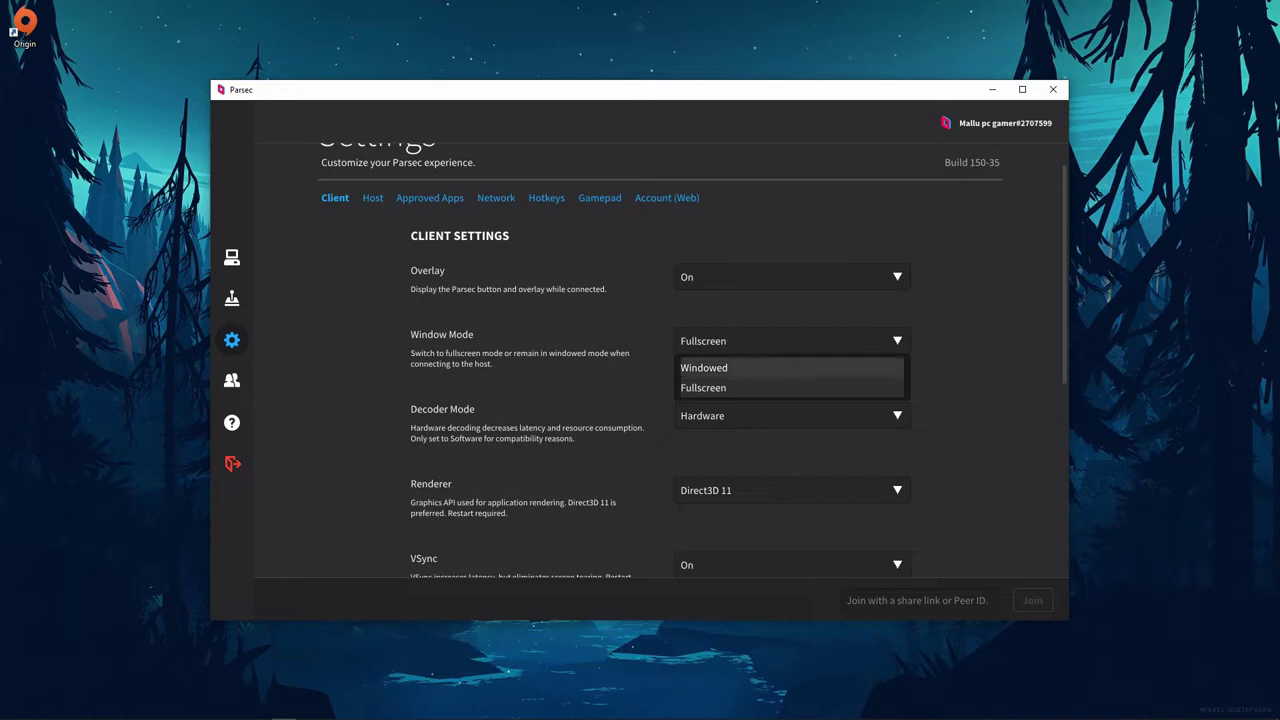
pyautogui.click(760, 387)
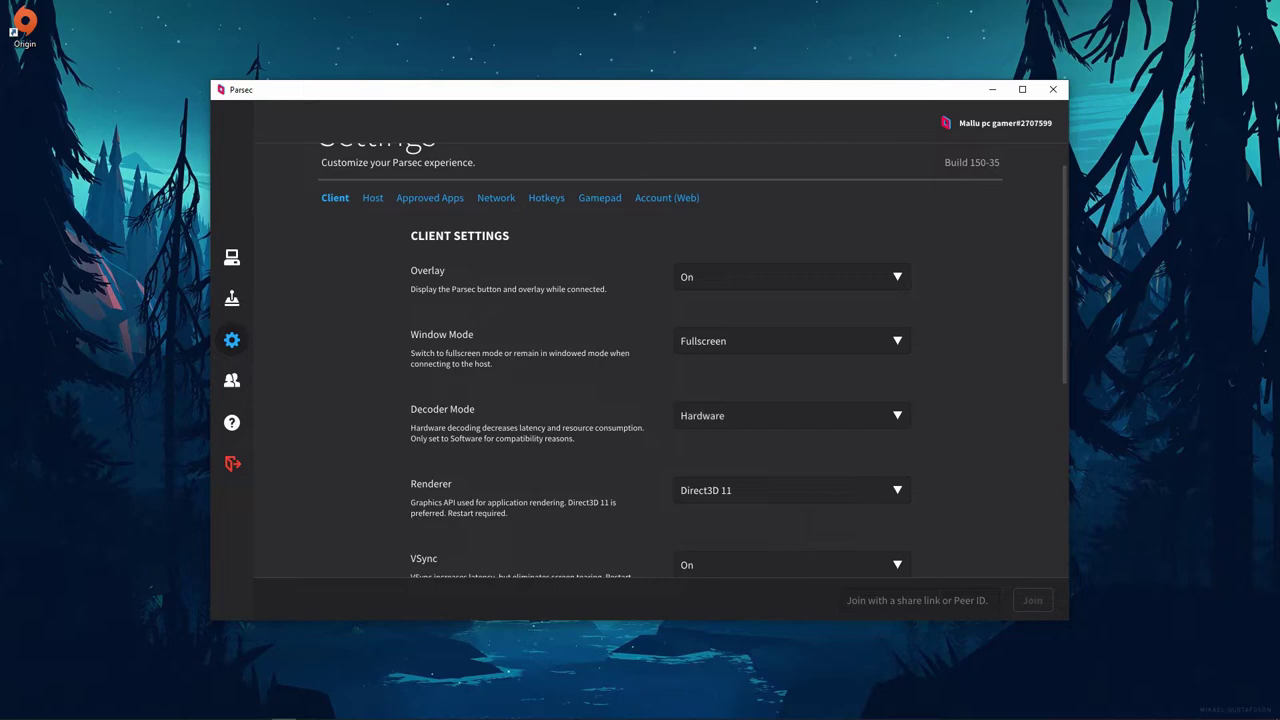
# - Review the remaining client settings, from decoder mode and renderer through VSync, H.265 and immersive mode to Discord status
pyautogui.scroll(-1, 780, 415)
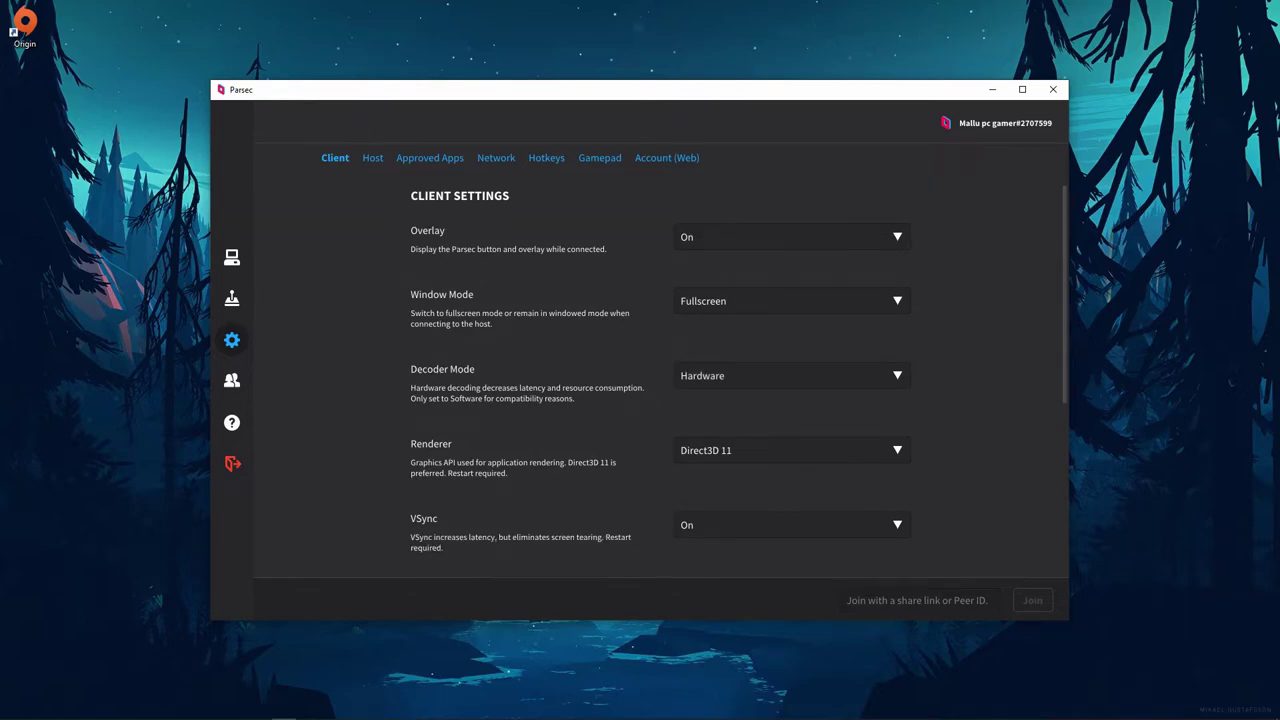
pyautogui.scroll(-1, 780, 415)
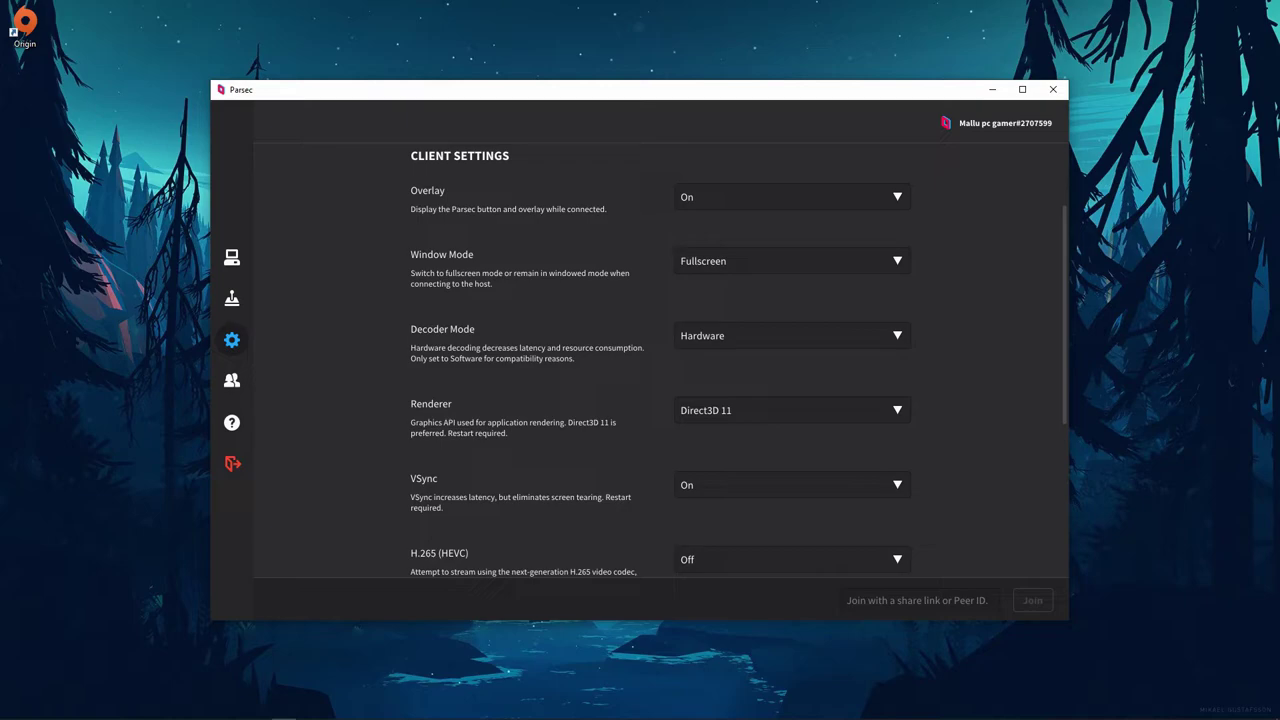
pyautogui.scroll(-1, 740, 360)
pyautogui.scroll(-1, 740, 360)
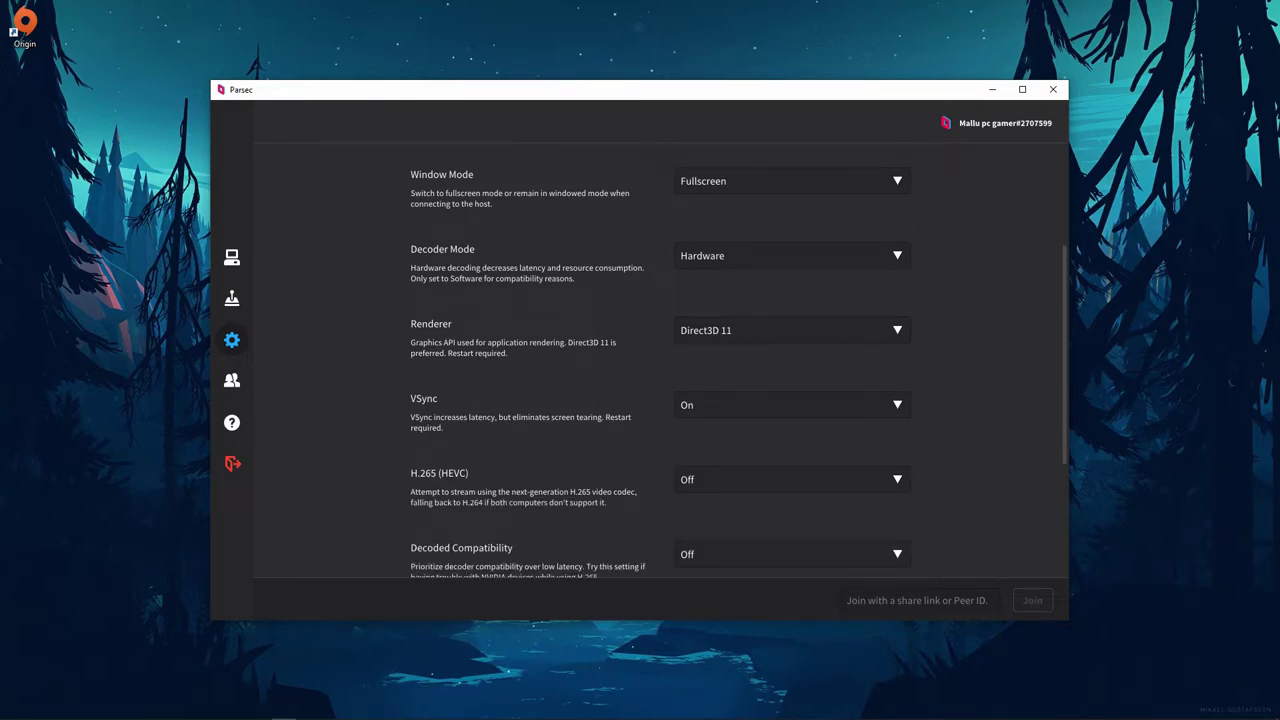
pyautogui.scroll(-1, 740, 400)
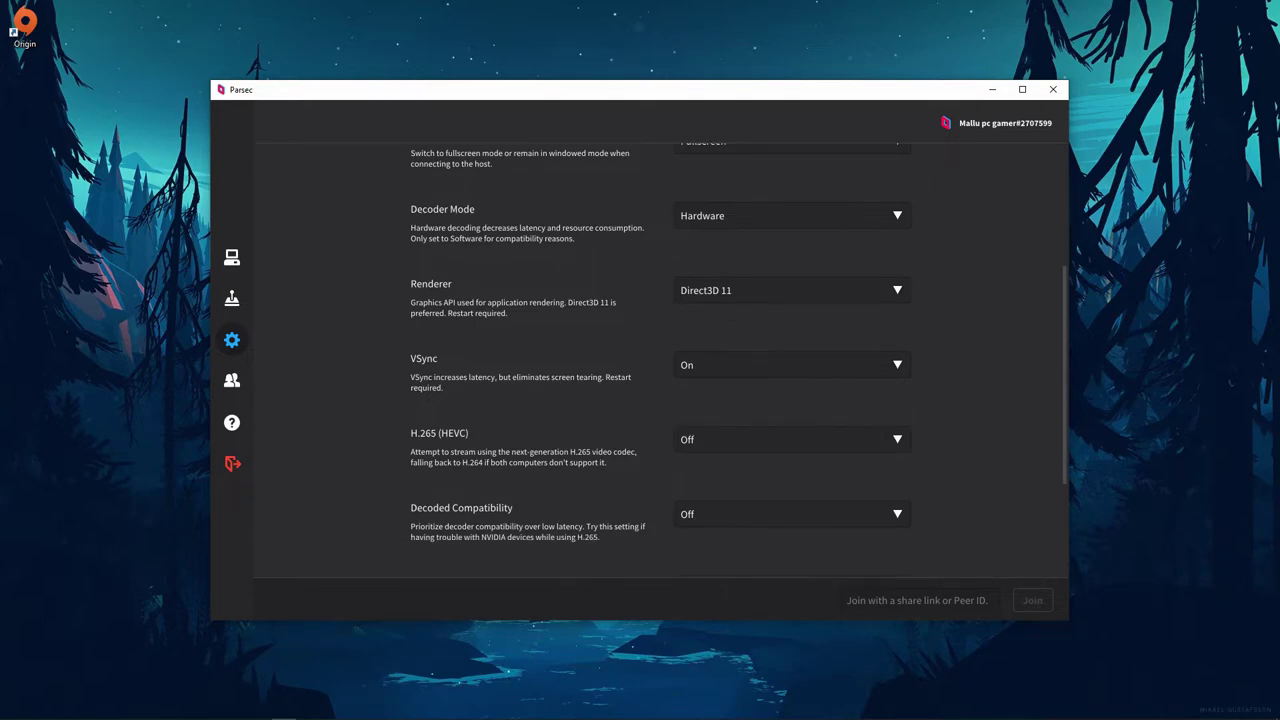
pyautogui.scroll(-5, 740, 360)
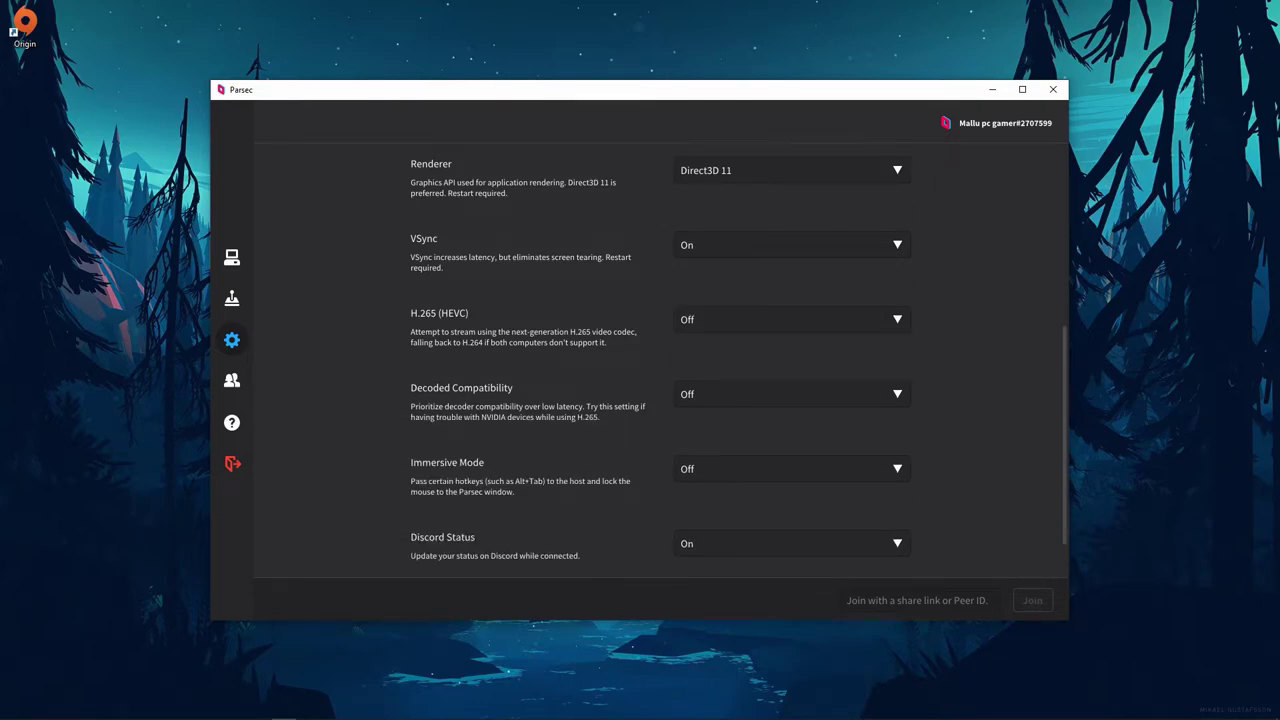
pyautogui.scroll(8, 740, 360)
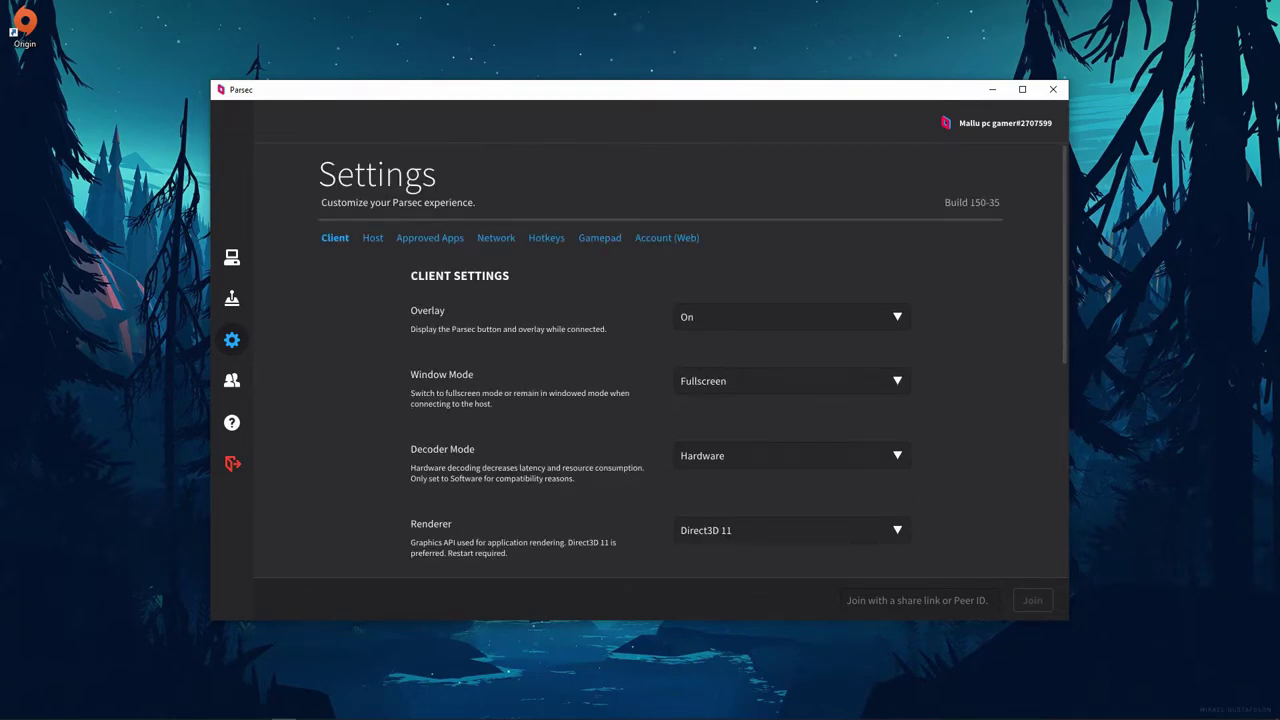
# - Open the host settings and set the host resolution to 1920x1080
pyautogui.click(372, 237)
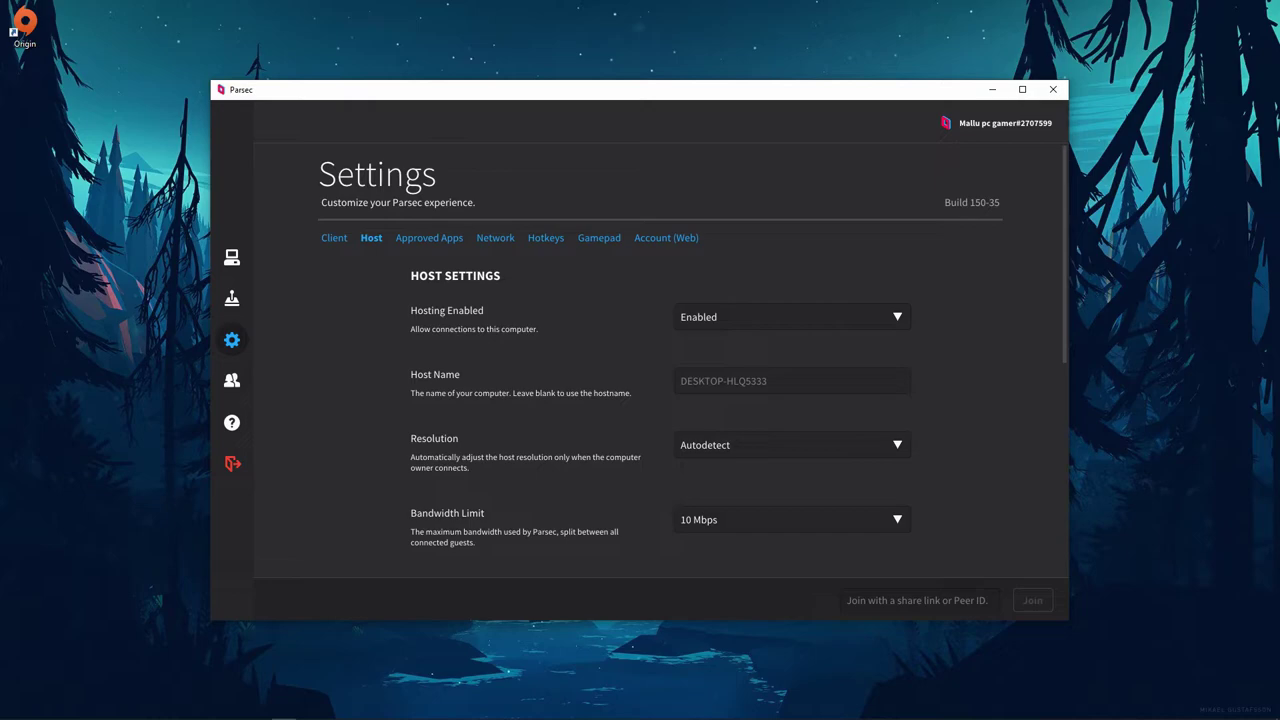
pyautogui.rightClick(1108, 270)
pyautogui.press('Escape')
pyautogui.scroll(-1, 780, 405)
pyautogui.click(780, 405)
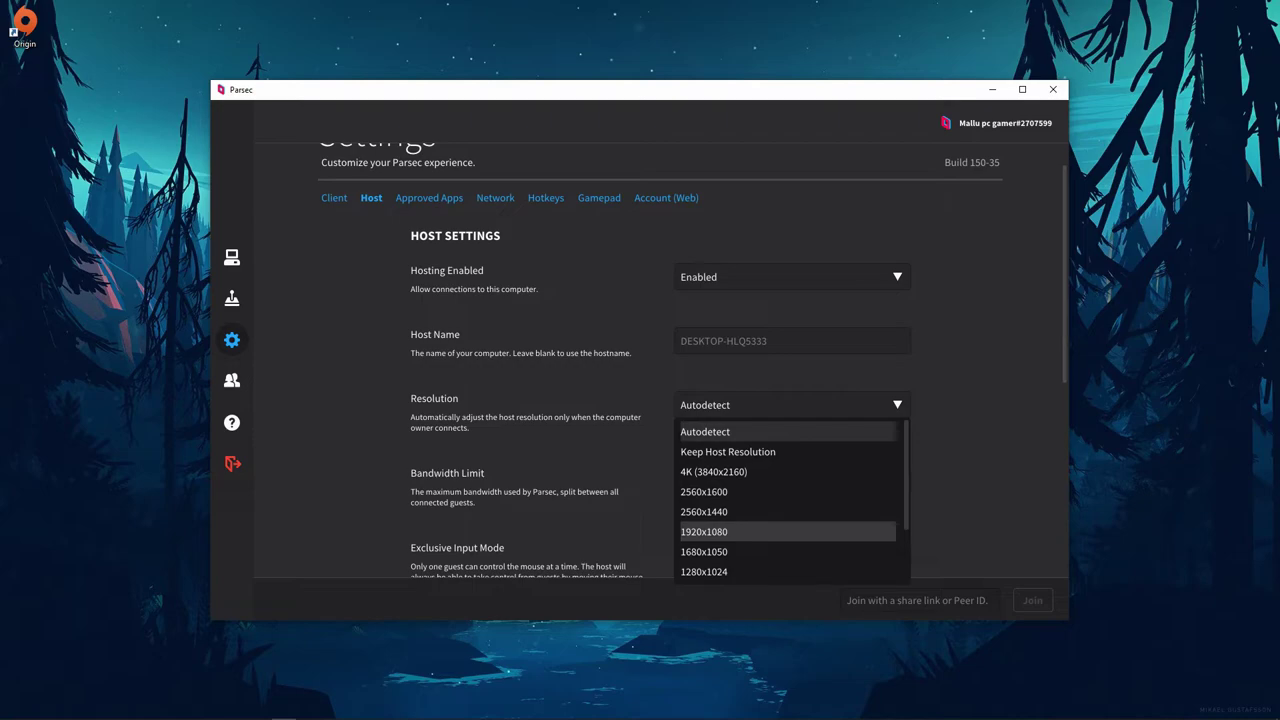
pyautogui.click(704, 531)
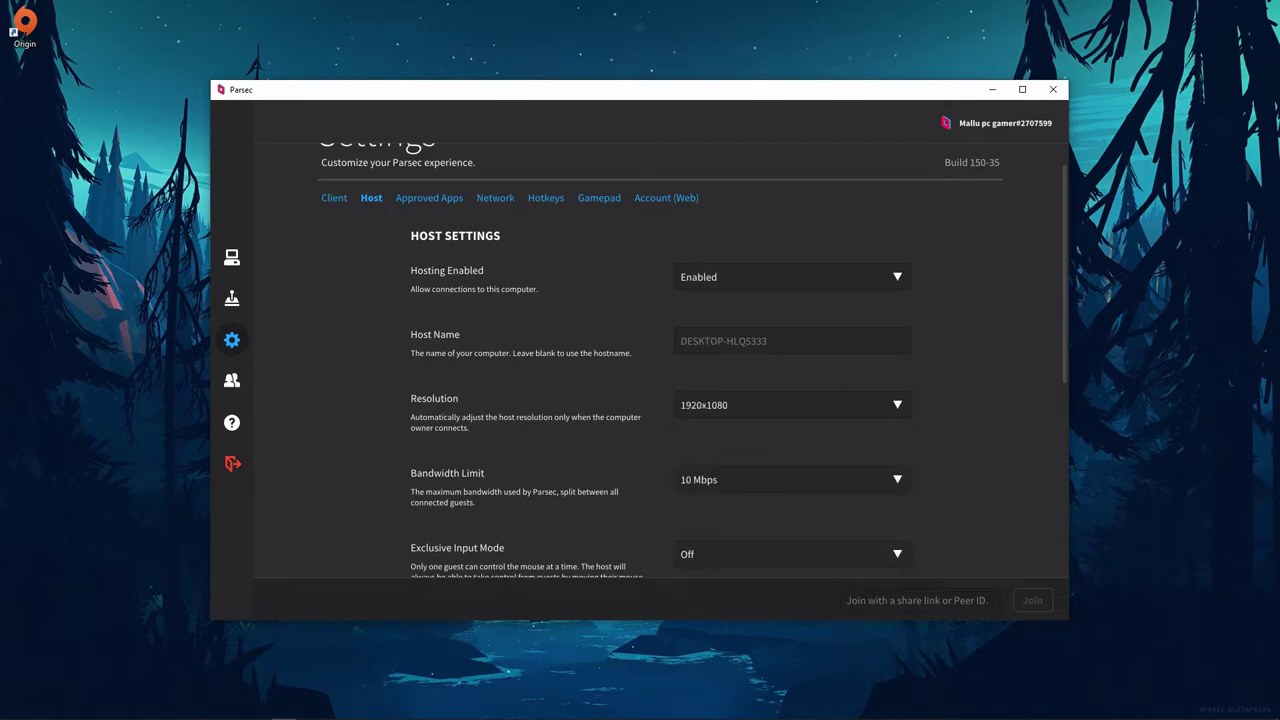
pyautogui.click(790, 405)
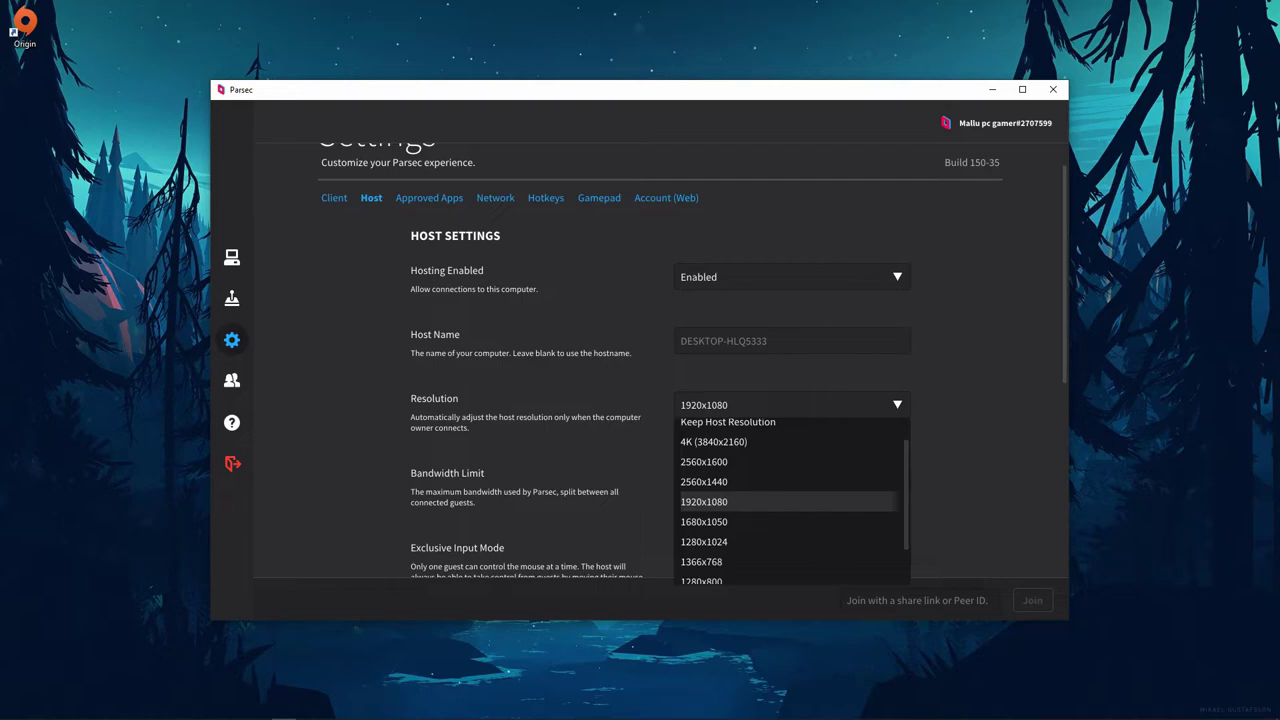
pyautogui.click(740, 501)
# - Choose 10 Mbps as the host bandwidth limit
pyautogui.scroll(-1, 780, 479)
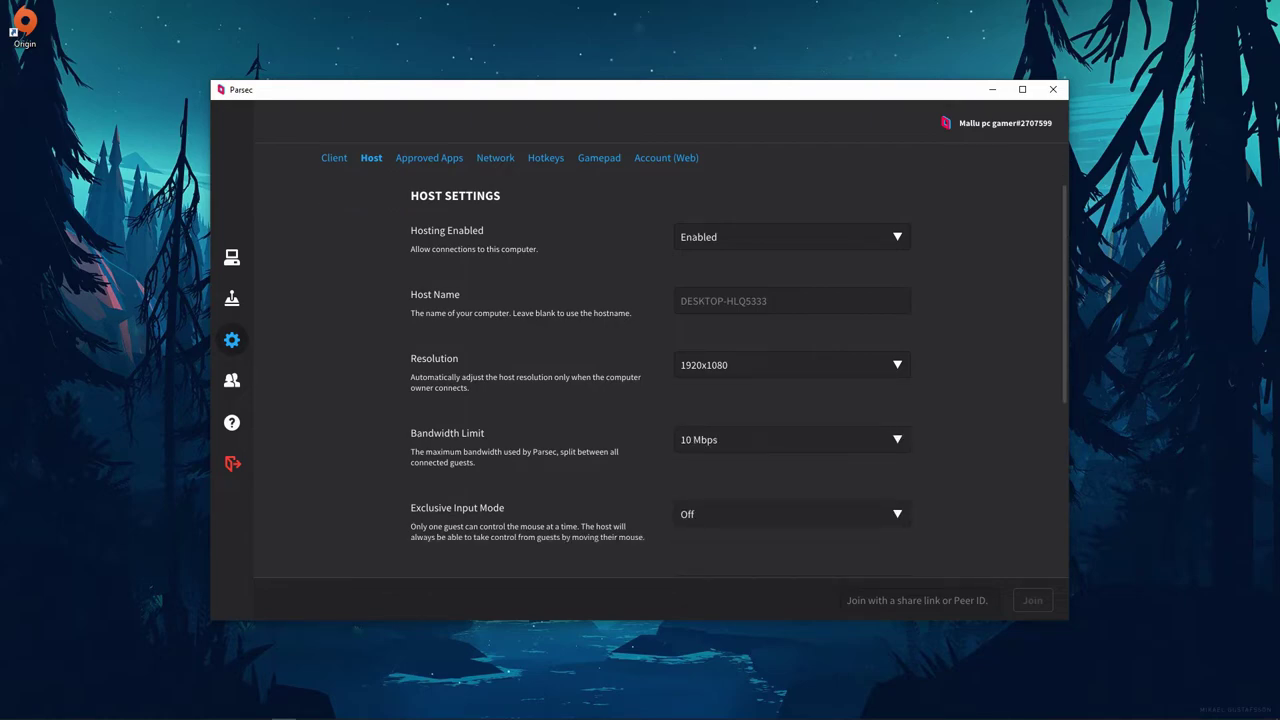
pyautogui.click(780, 440)
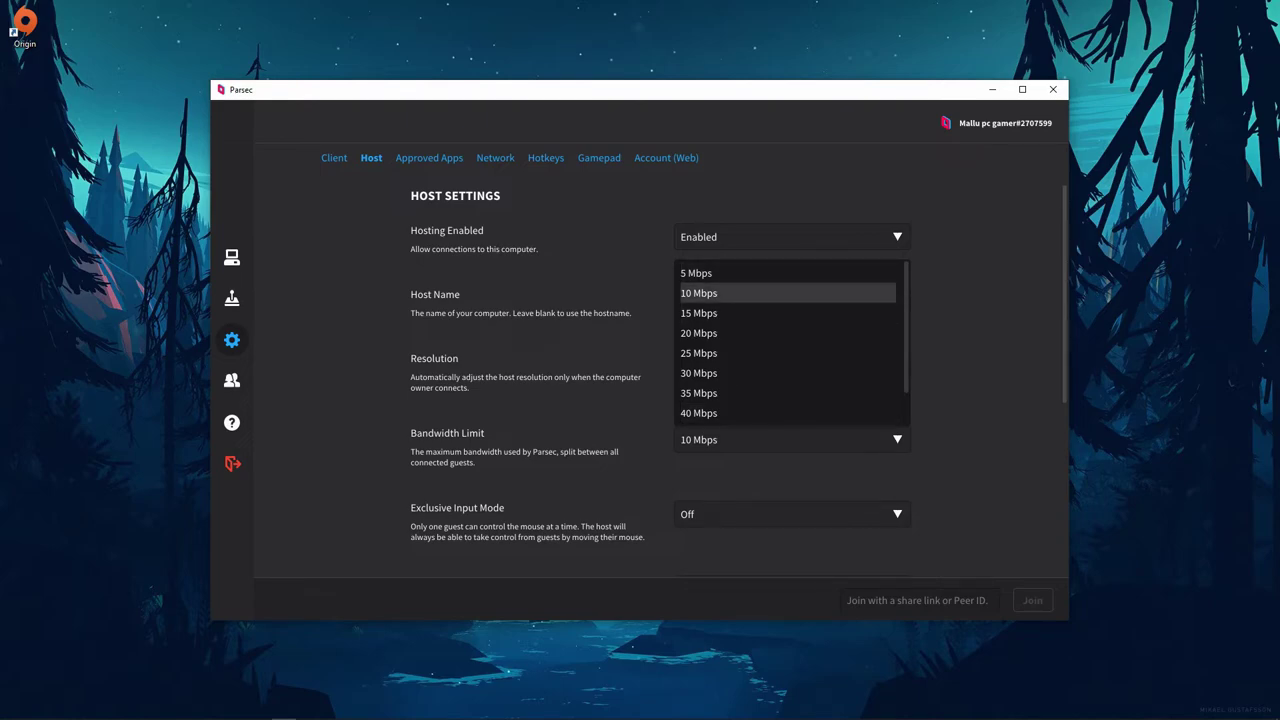
pyautogui.click(740, 293)
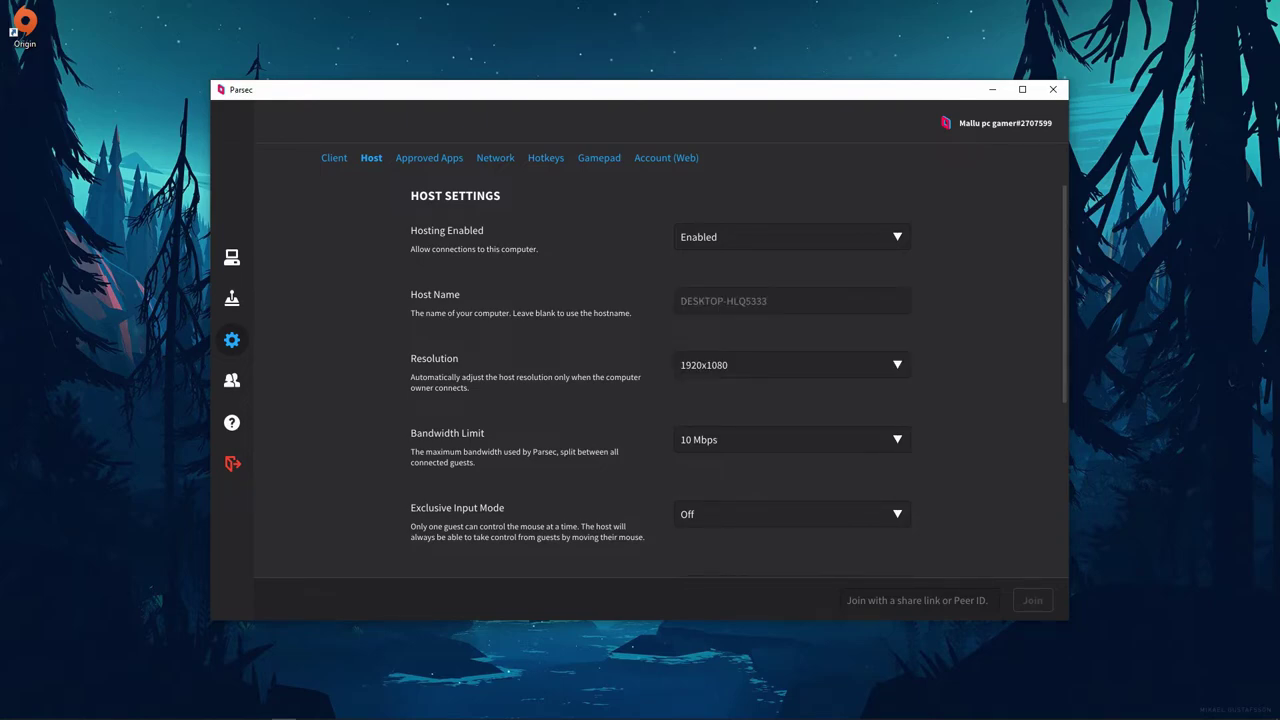
# - Review the remaining host settings, from exclusive input mode to echo cancelling, and the available virtual gamepad types
pyautogui.scroll(-2, 660, 360)
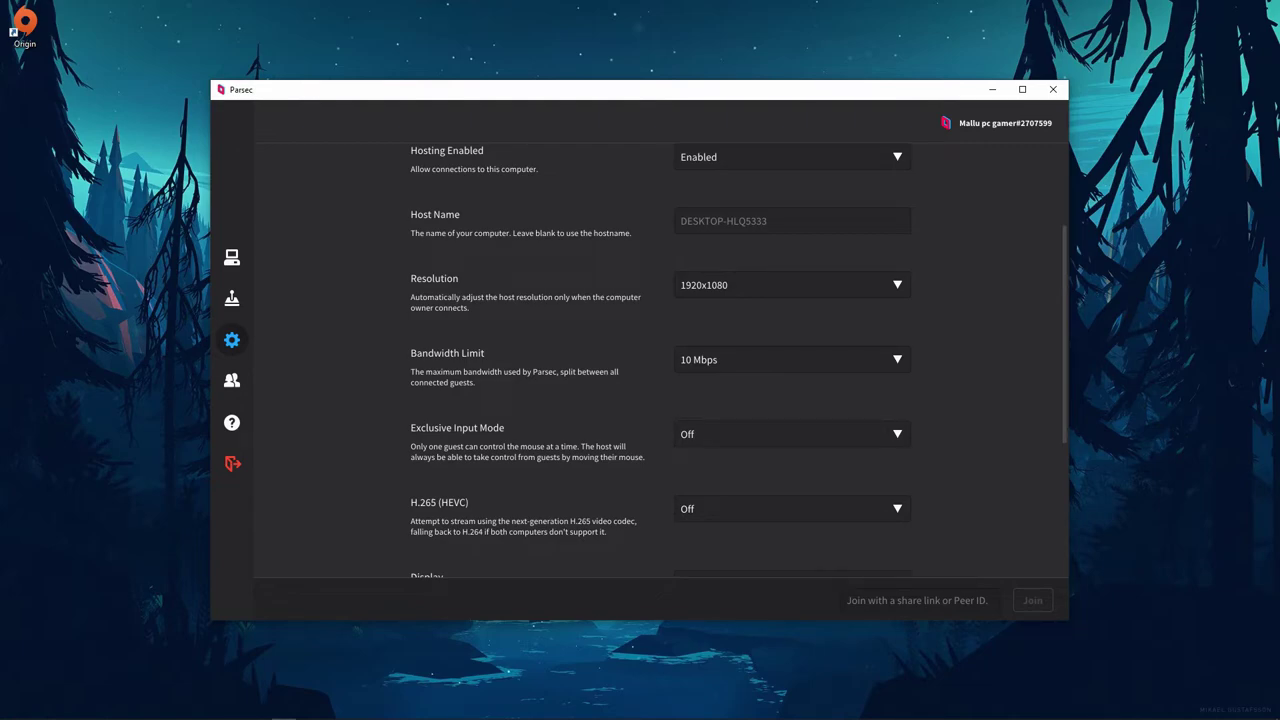
pyautogui.scroll(-4, 660, 360)
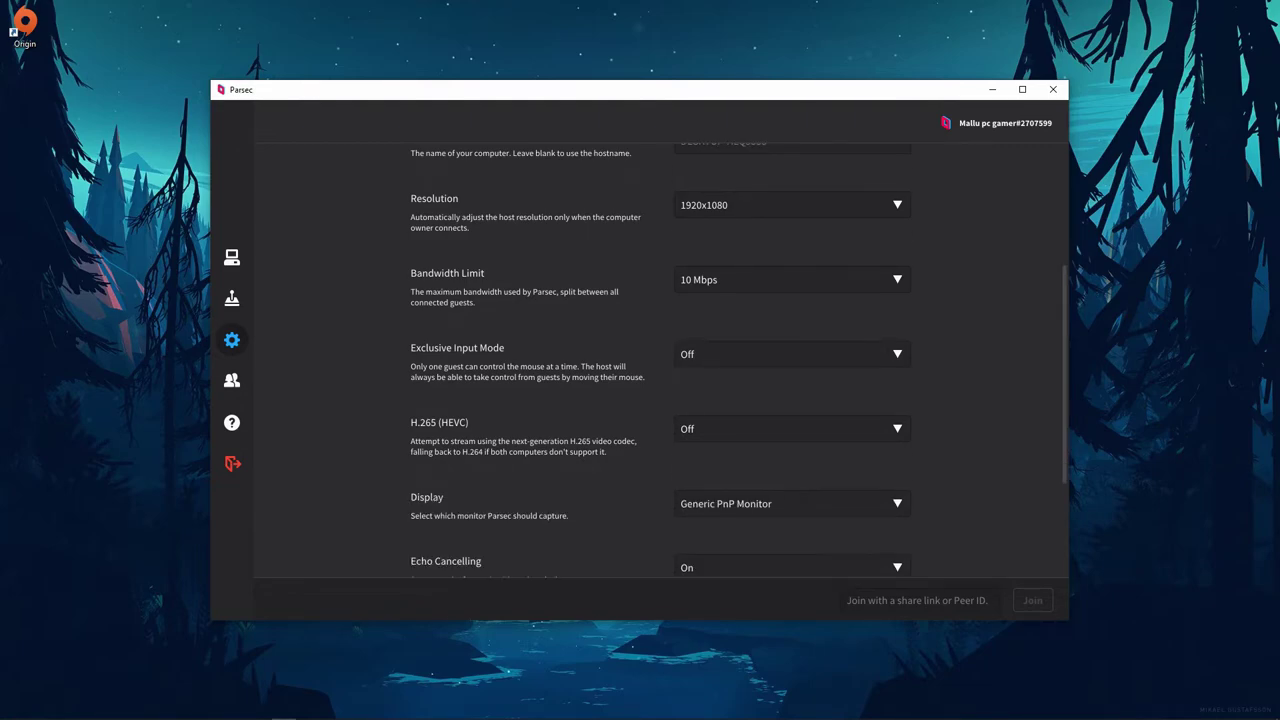
pyautogui.scroll(-3, 660, 360)
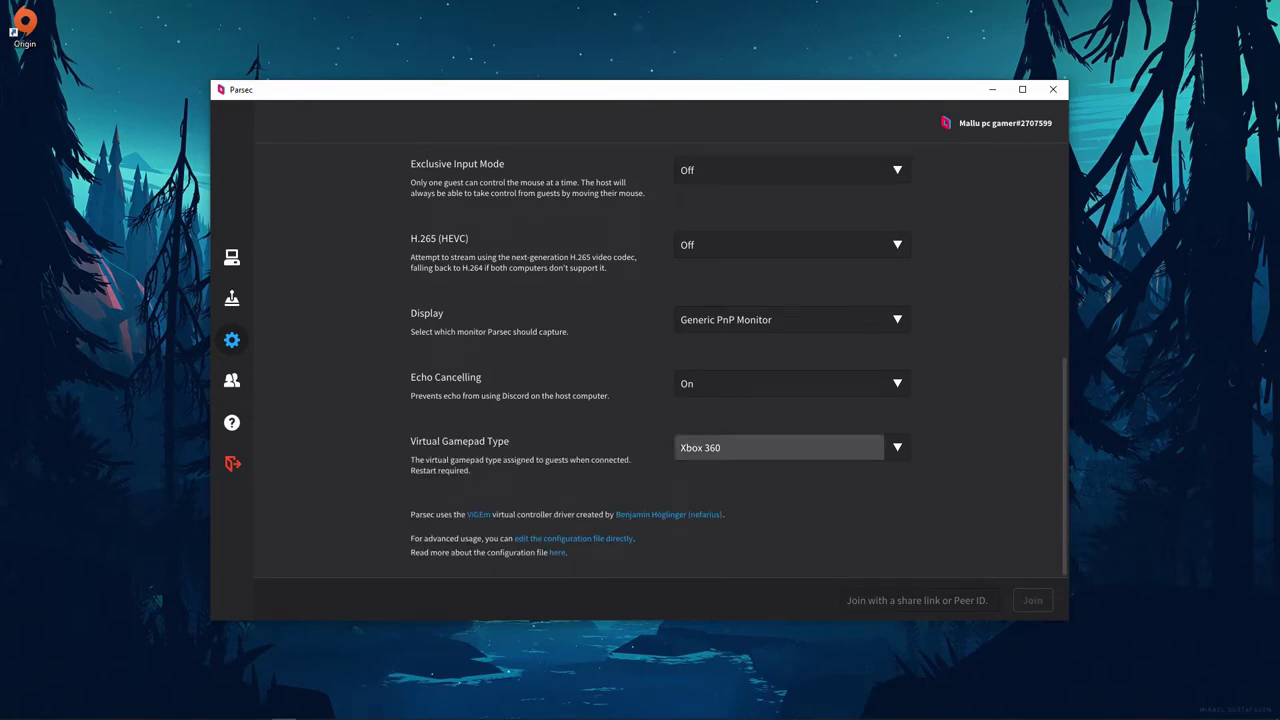
pyautogui.click(790, 447)
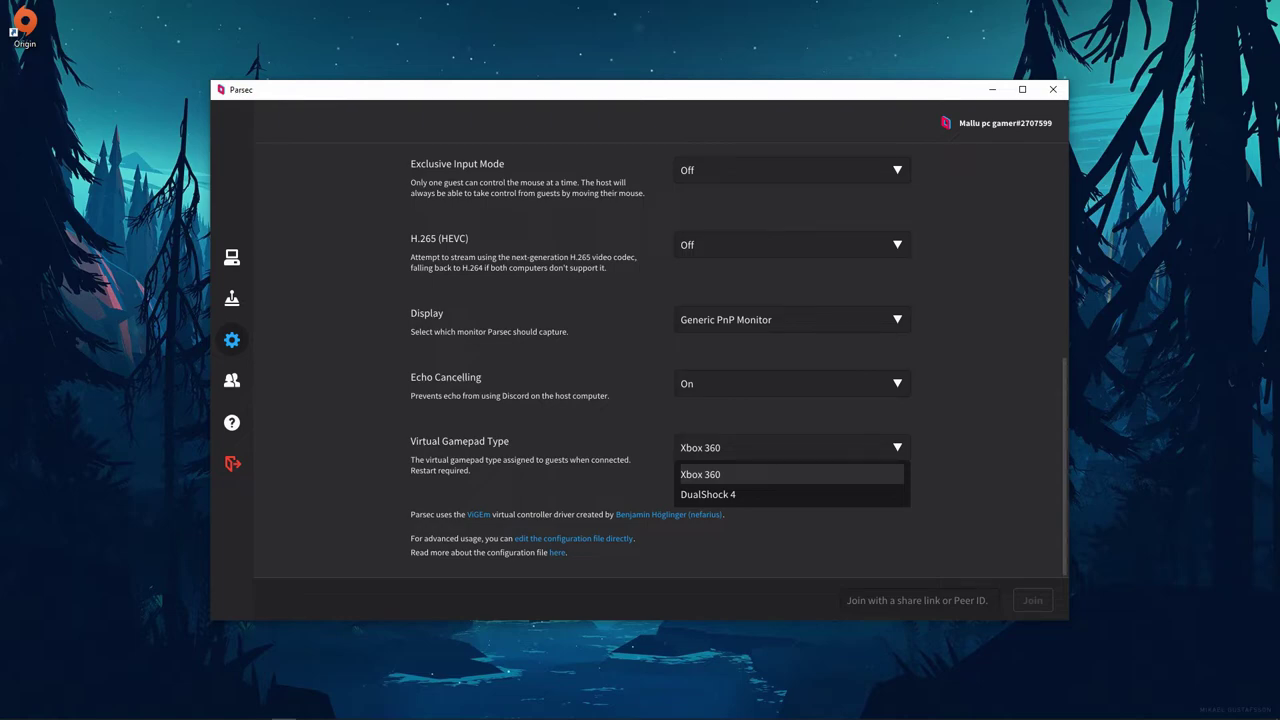
pyautogui.press('Escape')
# - Open the Approved Apps settings and turn the restriction on for connecting guests
pyautogui.scroll(10, 660, 360)
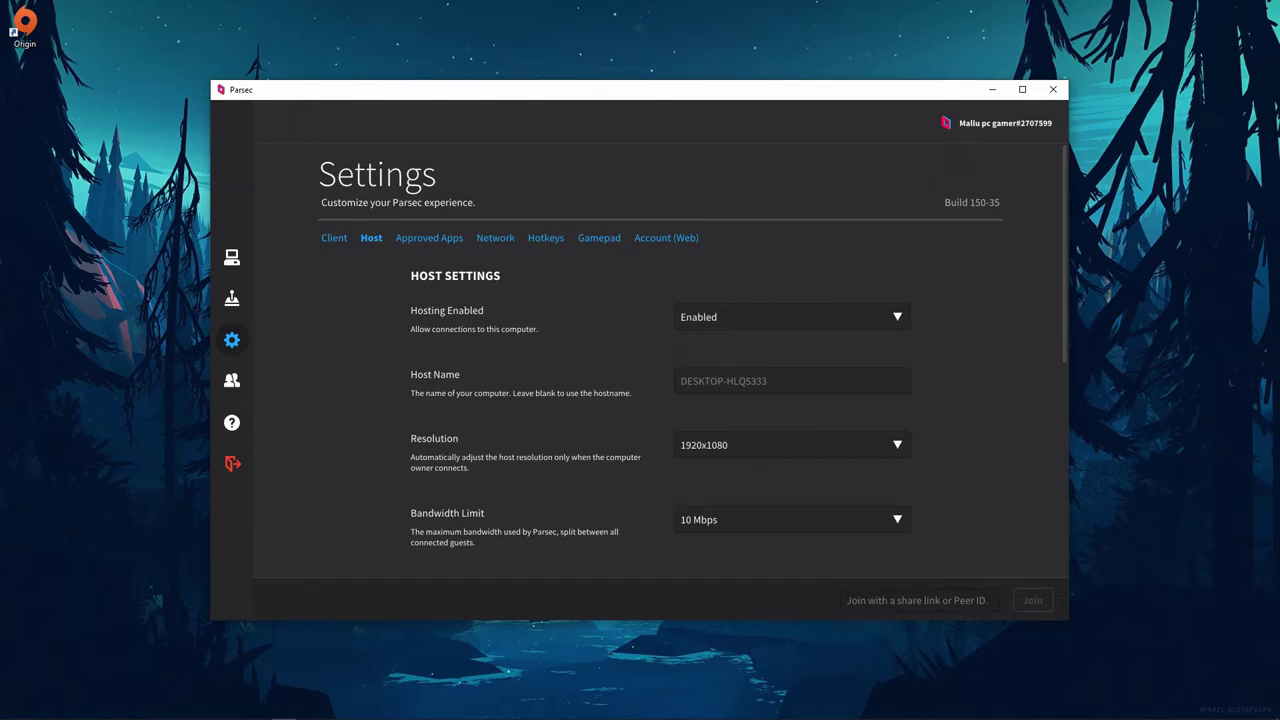
pyautogui.click(429, 238)
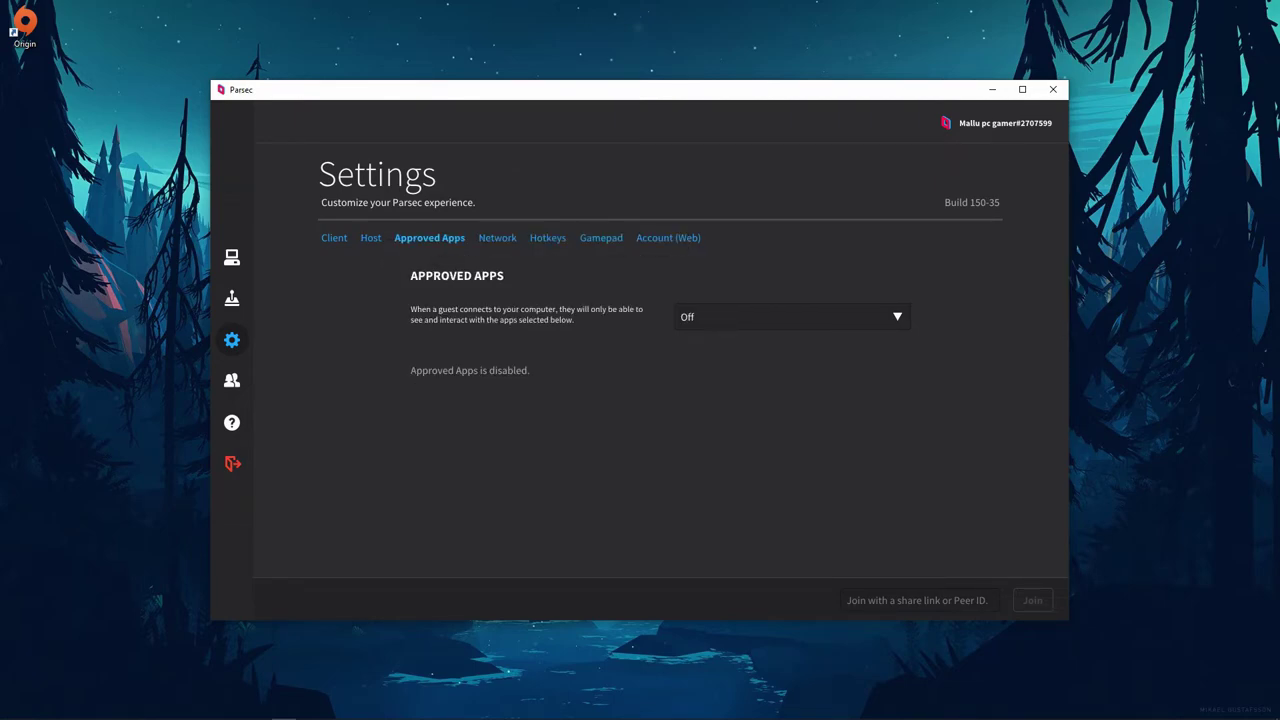
pyautogui.click(792, 316)
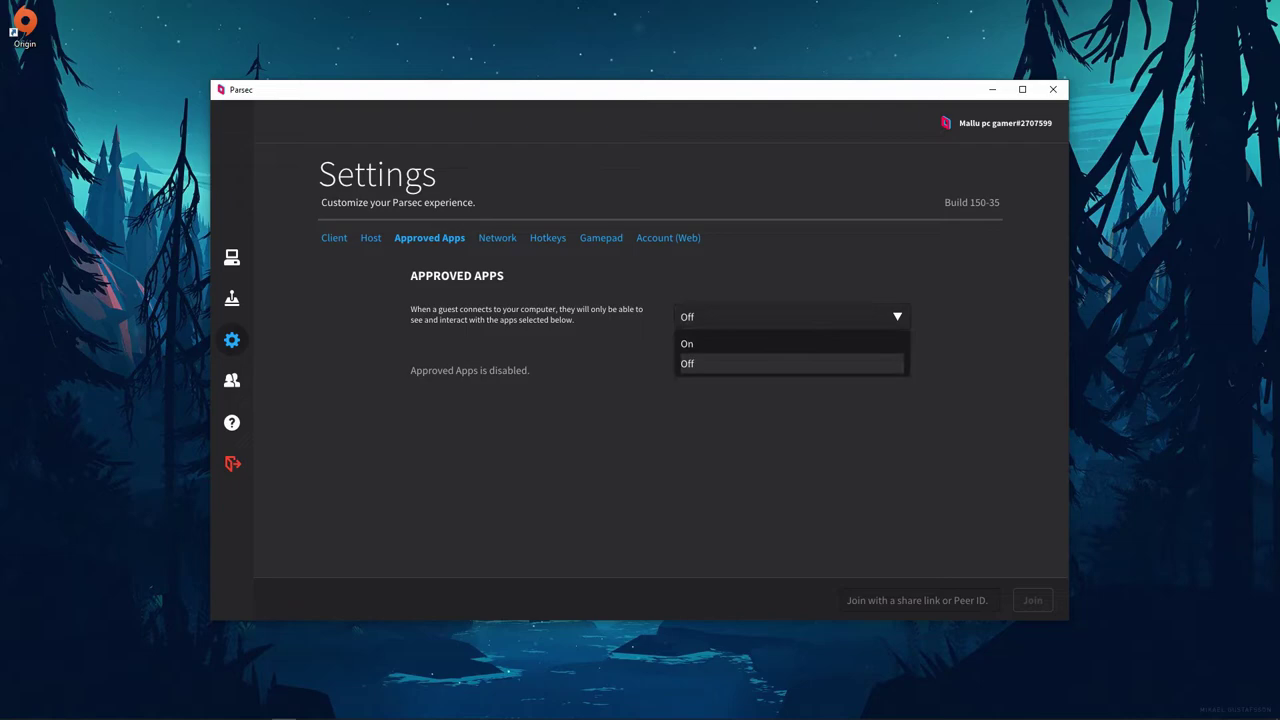
pyautogui.click(700, 343)
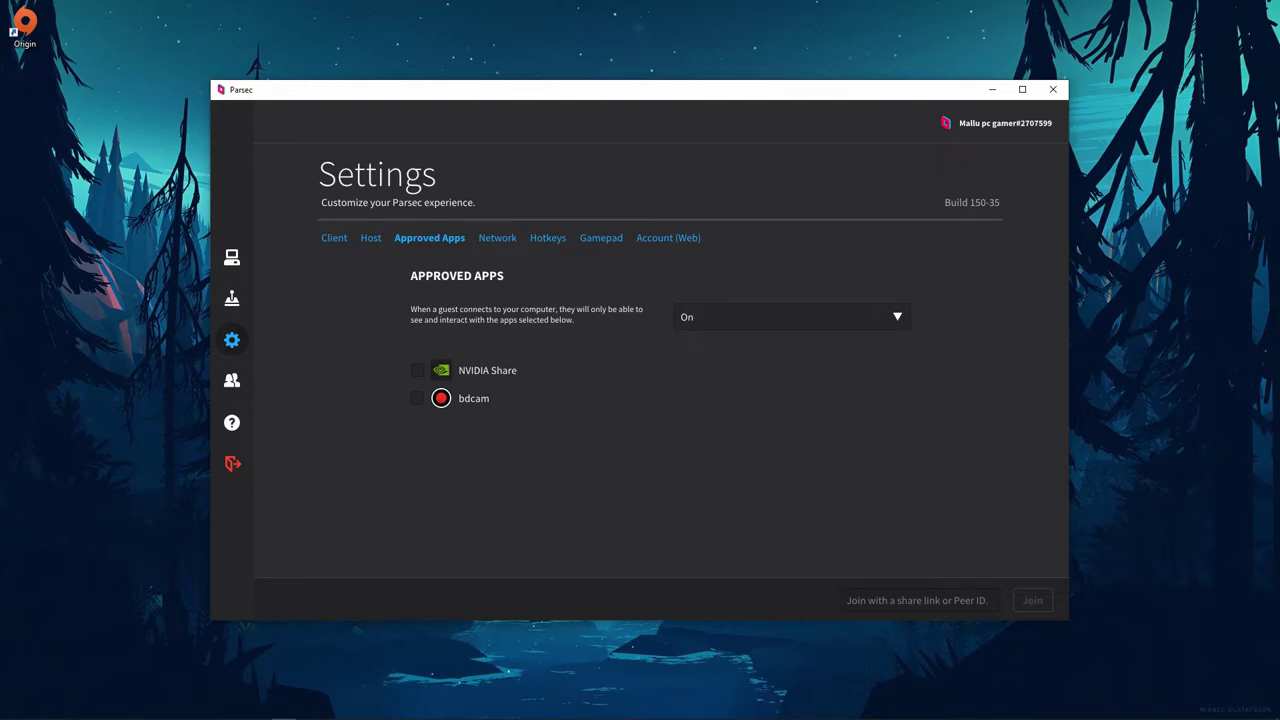
# - Review the network settings, the hotkey assignments and the gamepad mapping settings
pyautogui.click(497, 238)
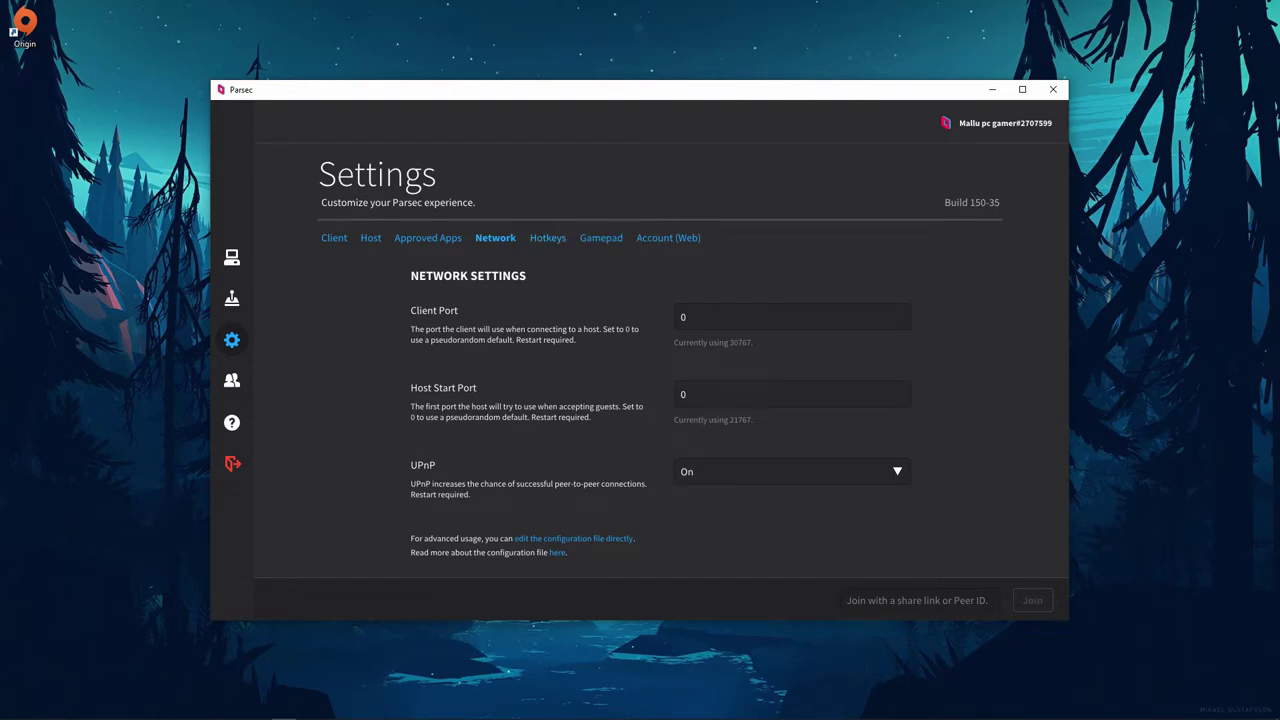
pyautogui.click(547, 238)
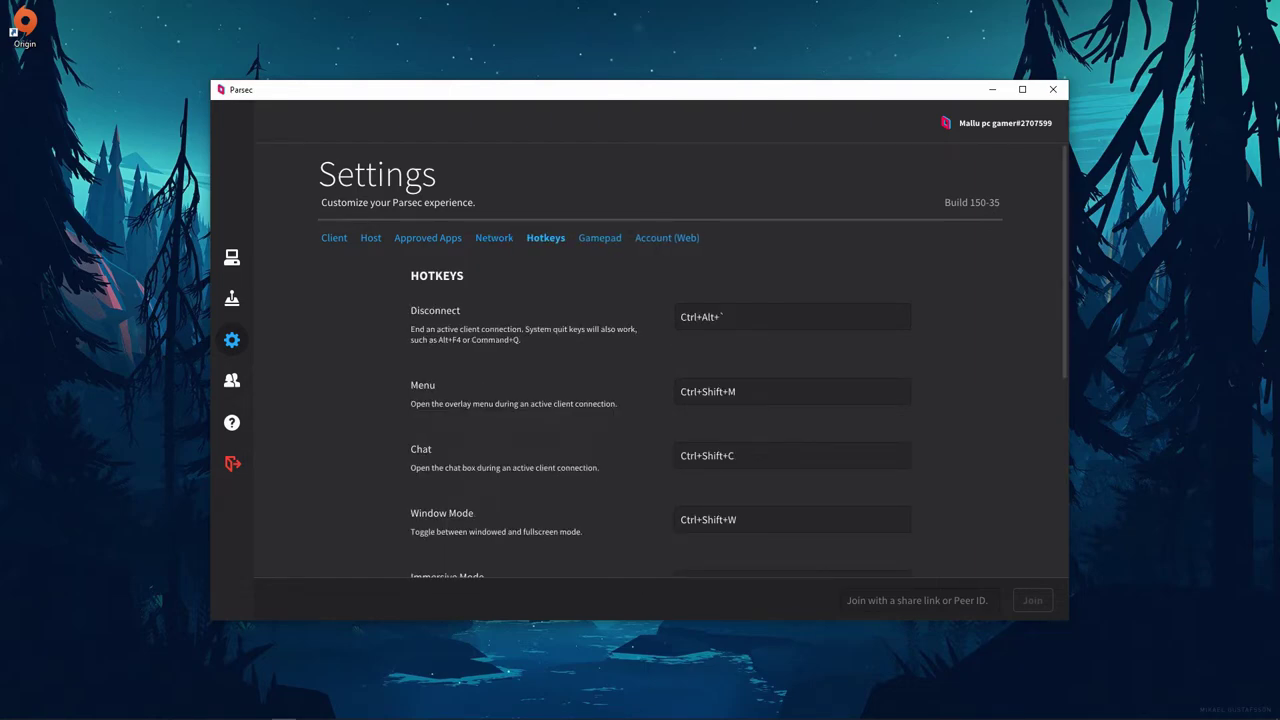
pyautogui.scroll(-1, 693, 360)
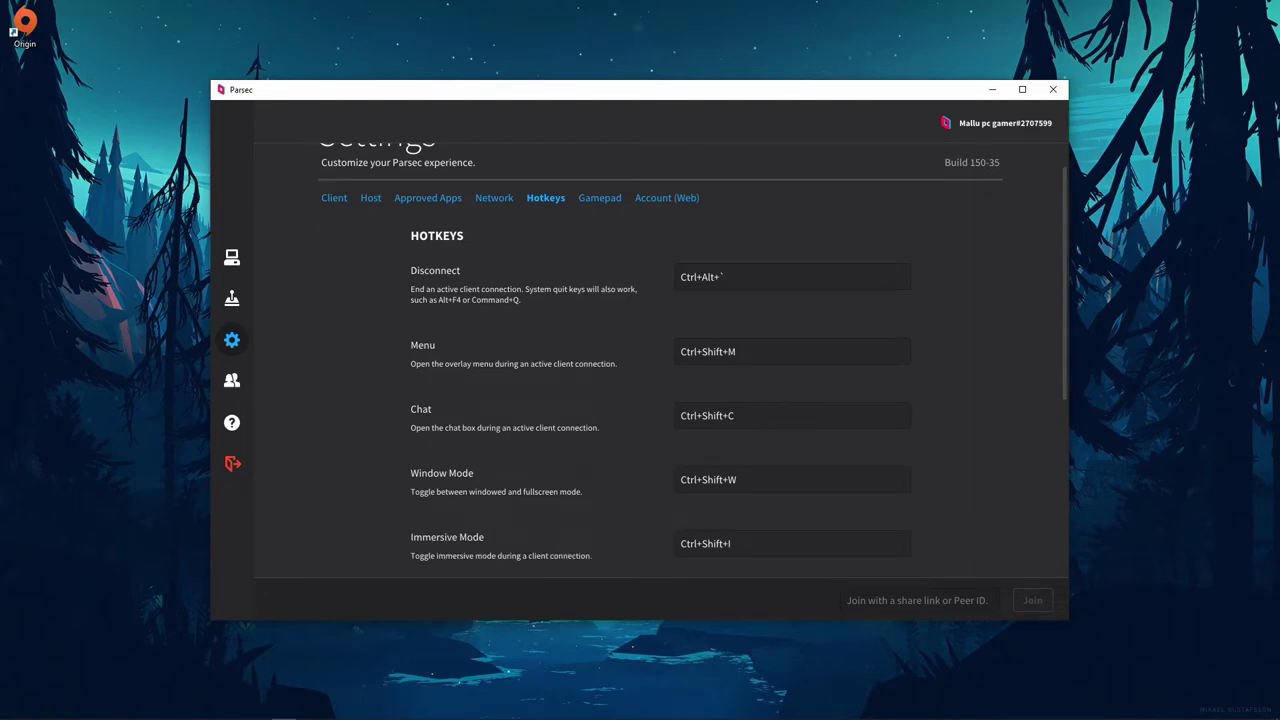
pyautogui.scroll(-3, 693, 360)
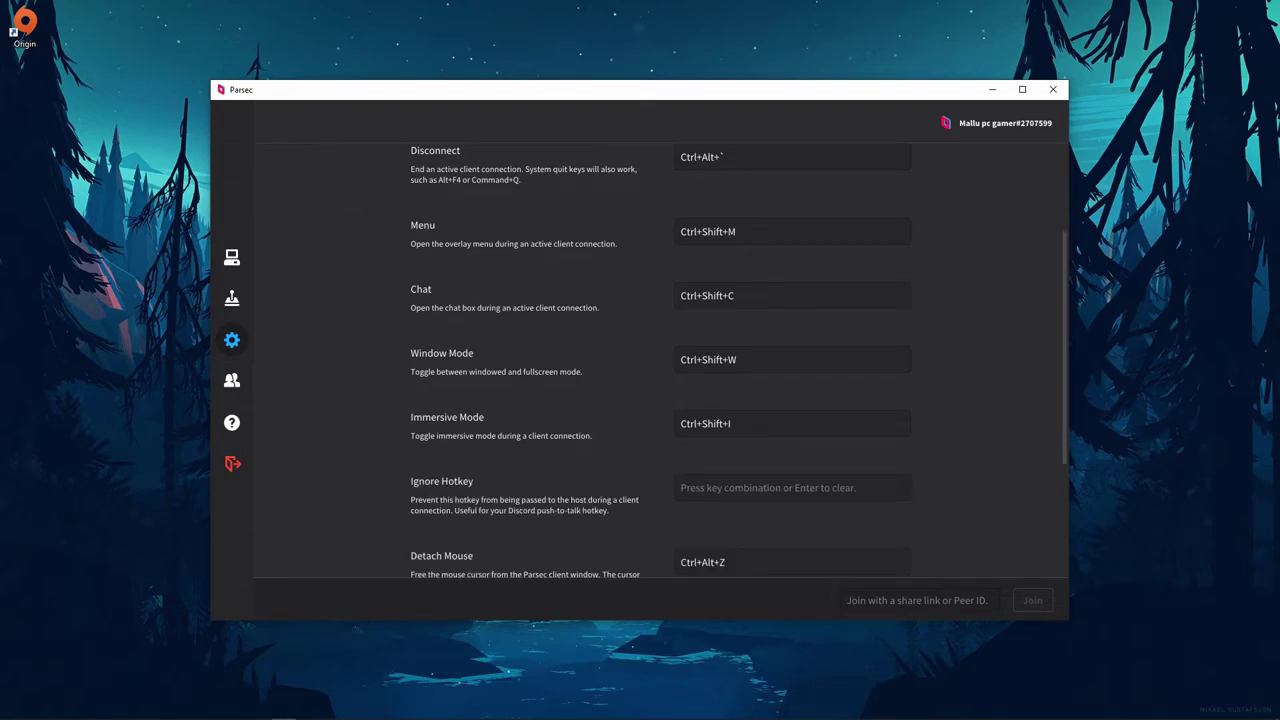
pyautogui.scroll(-5, 693, 360)
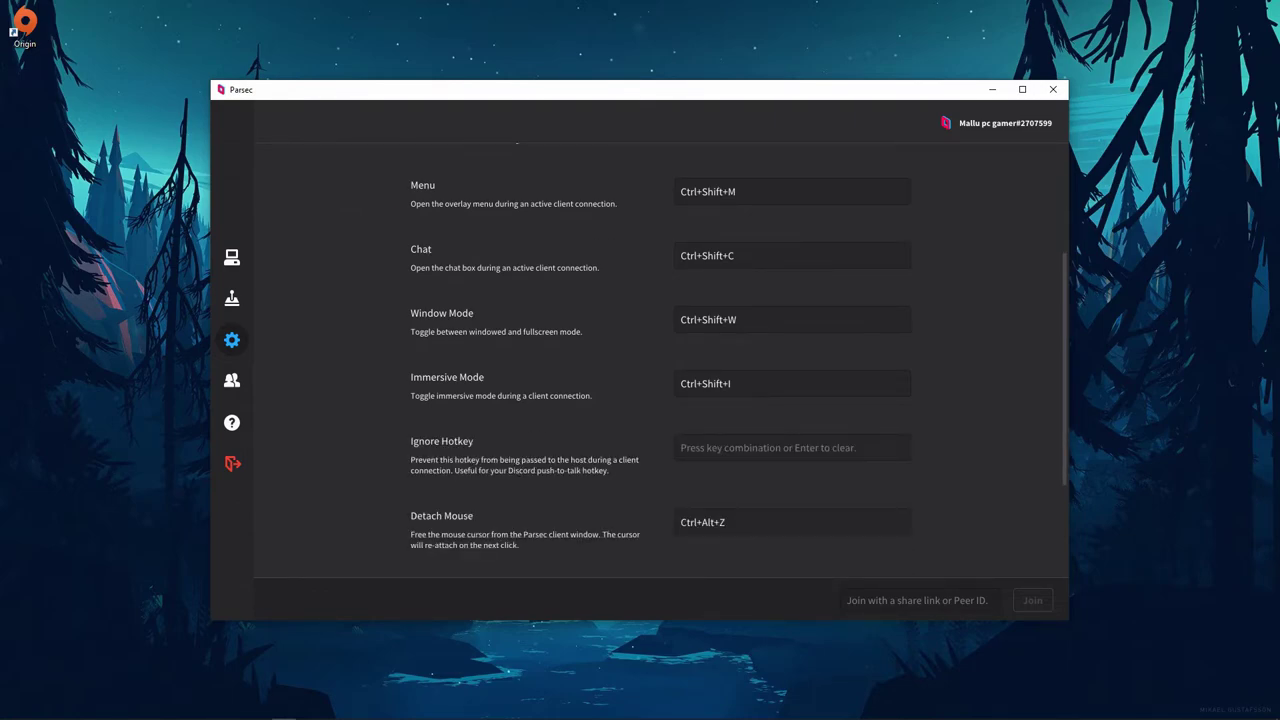
pyautogui.scroll(5, 693, 360)
pyautogui.scroll(3, 693, 360)
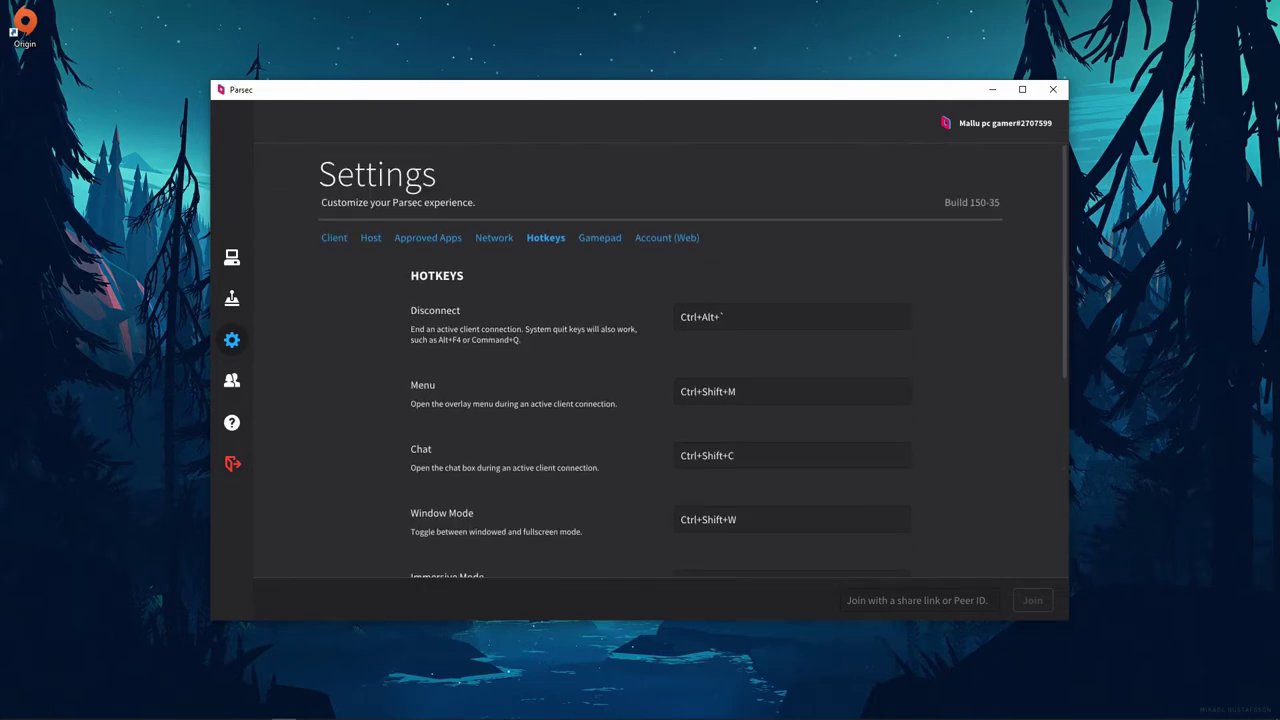
pyautogui.click(599, 237)
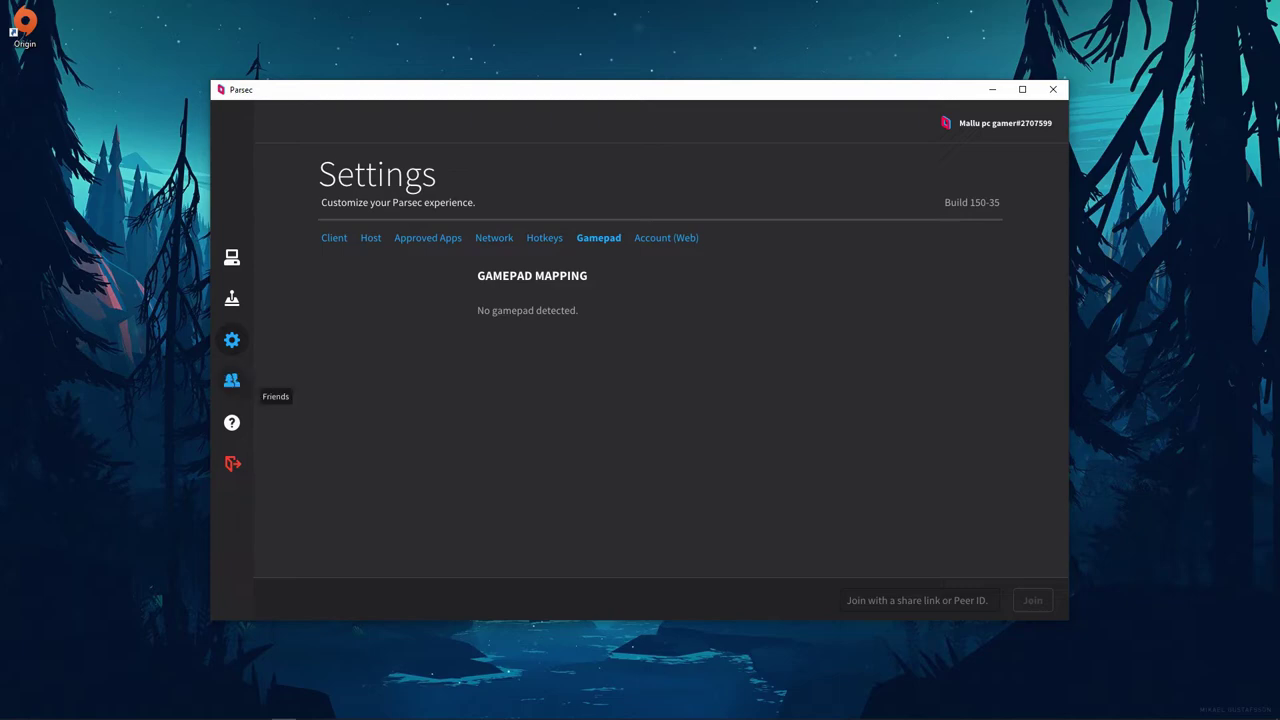
# - Open the friends list and bring up the Add Friend search dialog
pyautogui.click(232, 380)
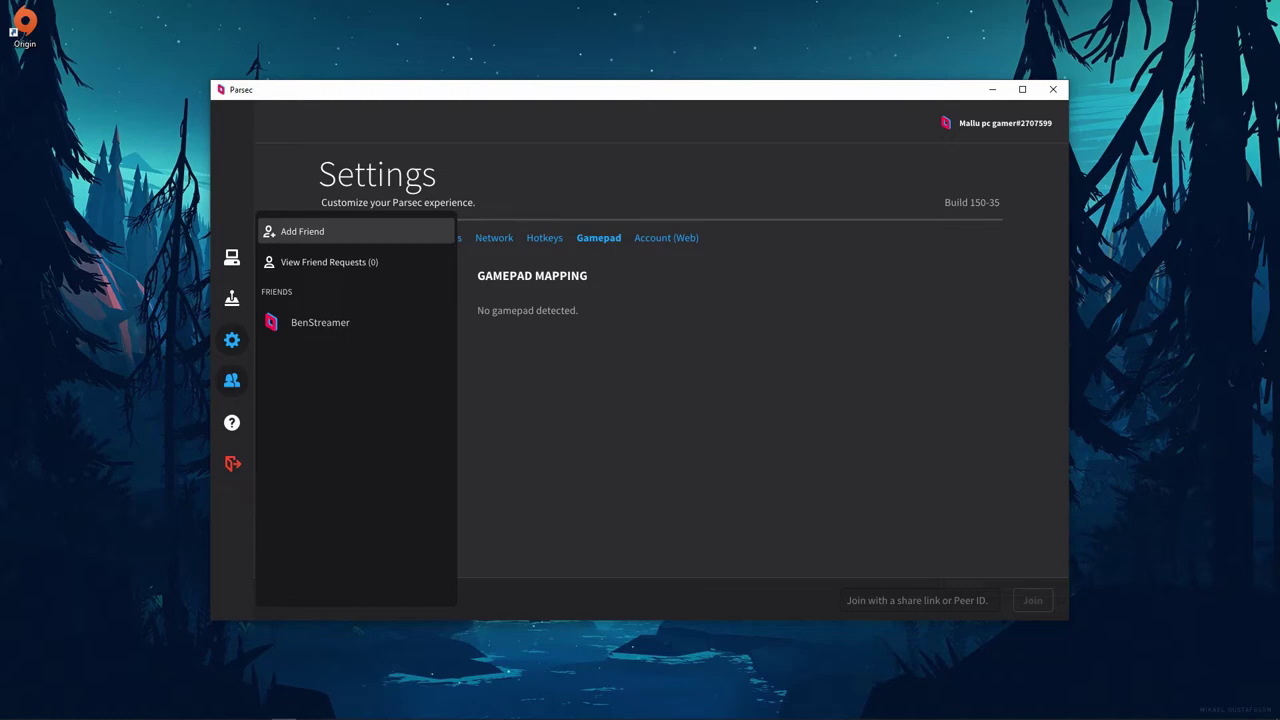
pyautogui.click(302, 231)
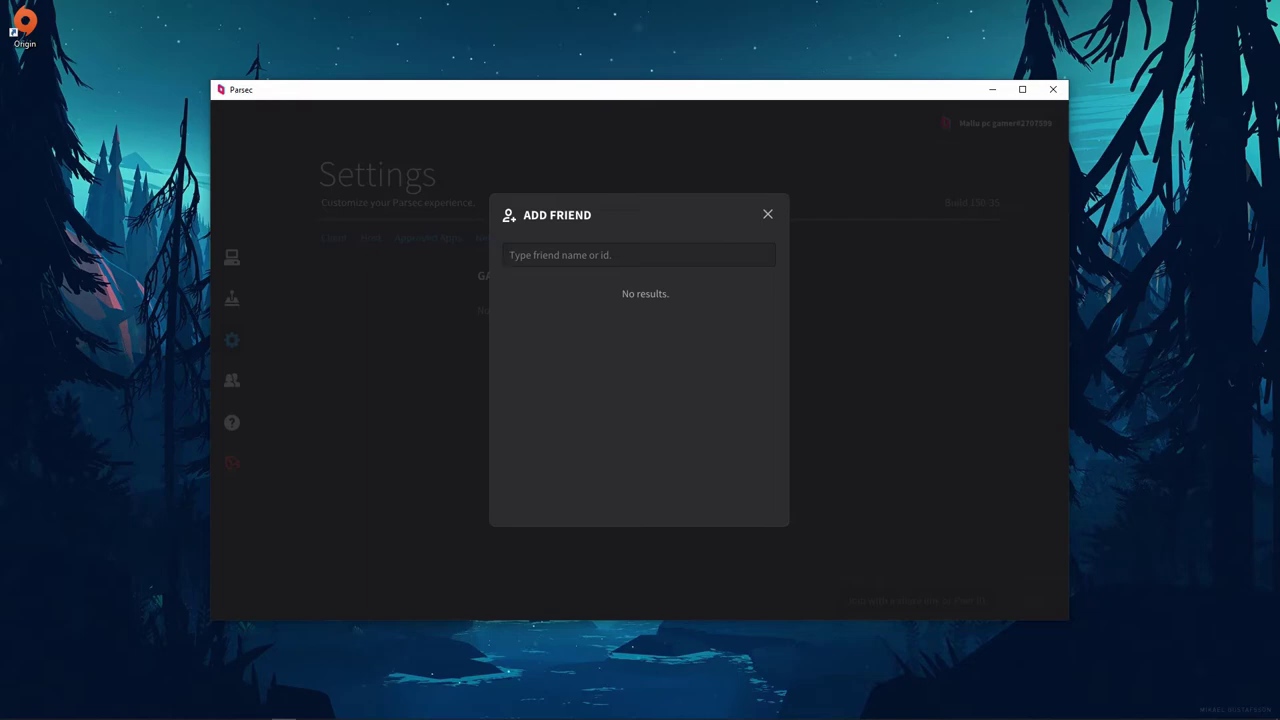
pyautogui.click(767, 214)
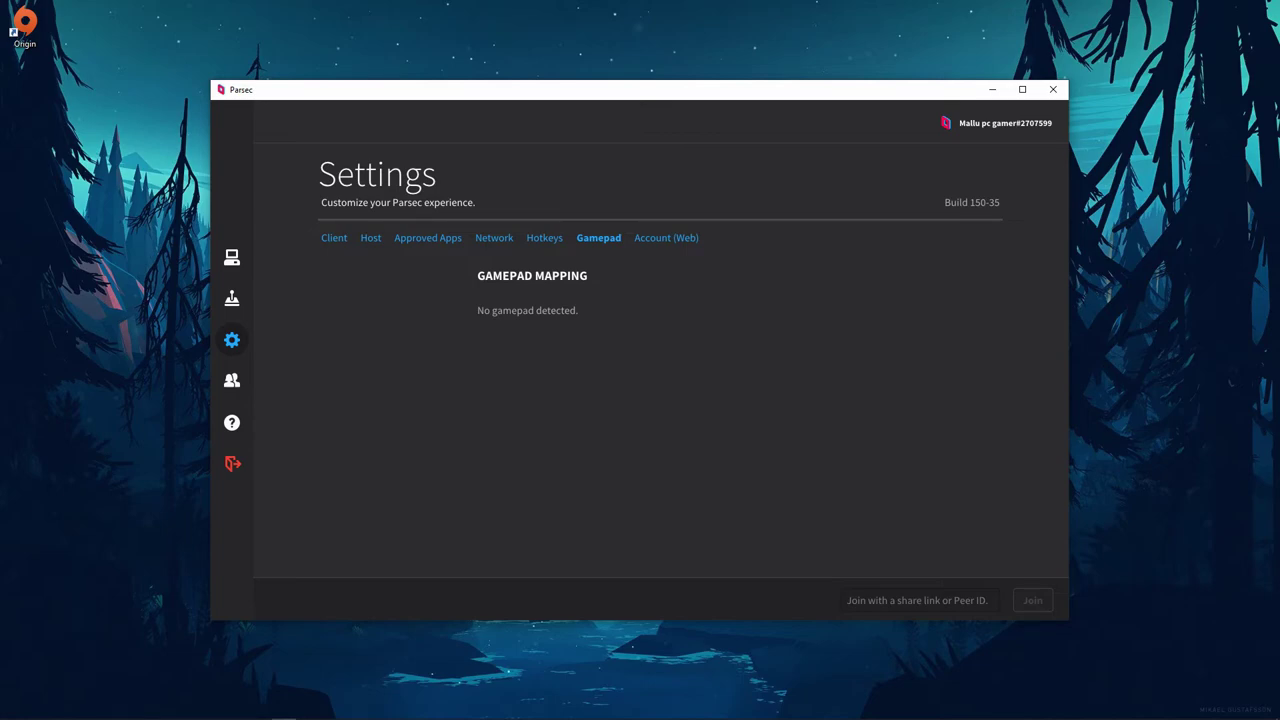
pyautogui.click(231, 380)
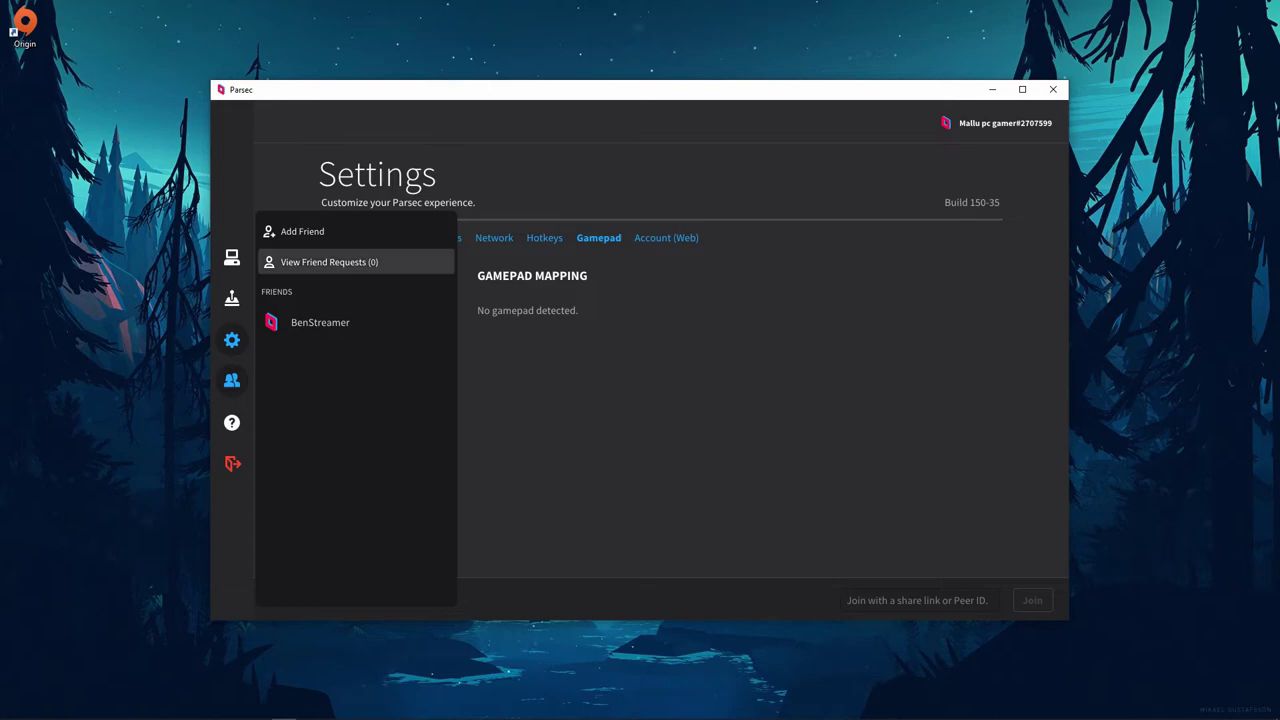
pyautogui.click(300, 230)
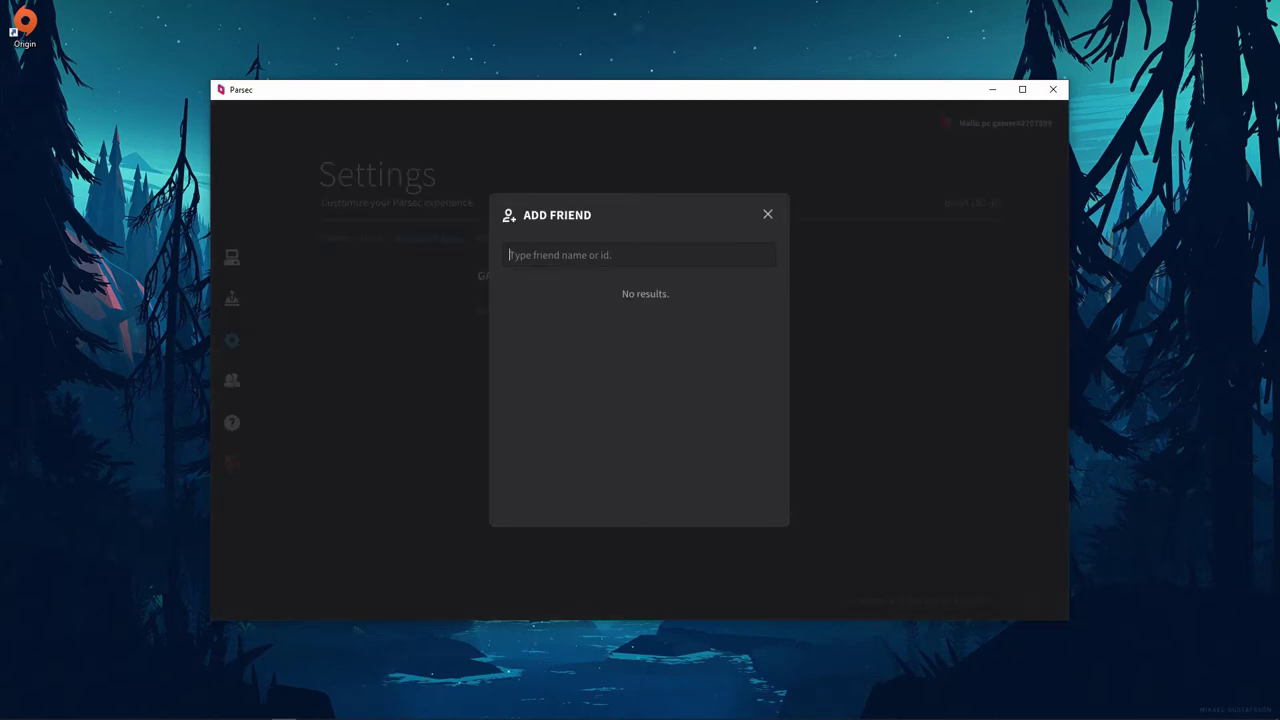
pyautogui.write('gfghgvhjhk')
pyautogui.press('BackSpace')
pyautogui.press('BackSpace')
pyautogui.press('BackSpace')
pyautogui.press('BackSpace')
pyautogui.press('BackSpace')
pyautogui.press('BackSpace')
pyautogui.press('BackSpace')
pyautogui.press('BackSpace')
pyautogui.press('BackSpace')
pyautogui.press('BackSpace')
# - Search for a friend by the beginning of the username, browse the matching accounts and close the dialog
pyautogui.write('benst')
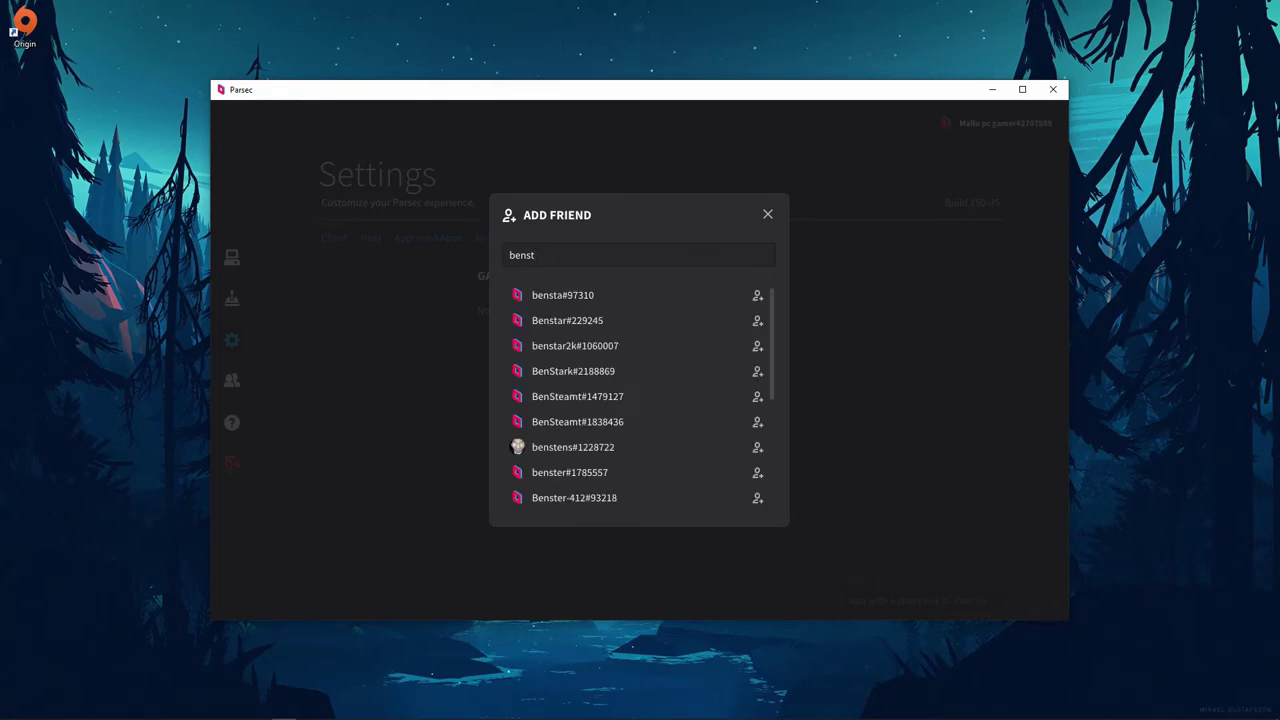
pyautogui.scroll(-4, 640, 400)
pyautogui.scroll(2, 640, 400)
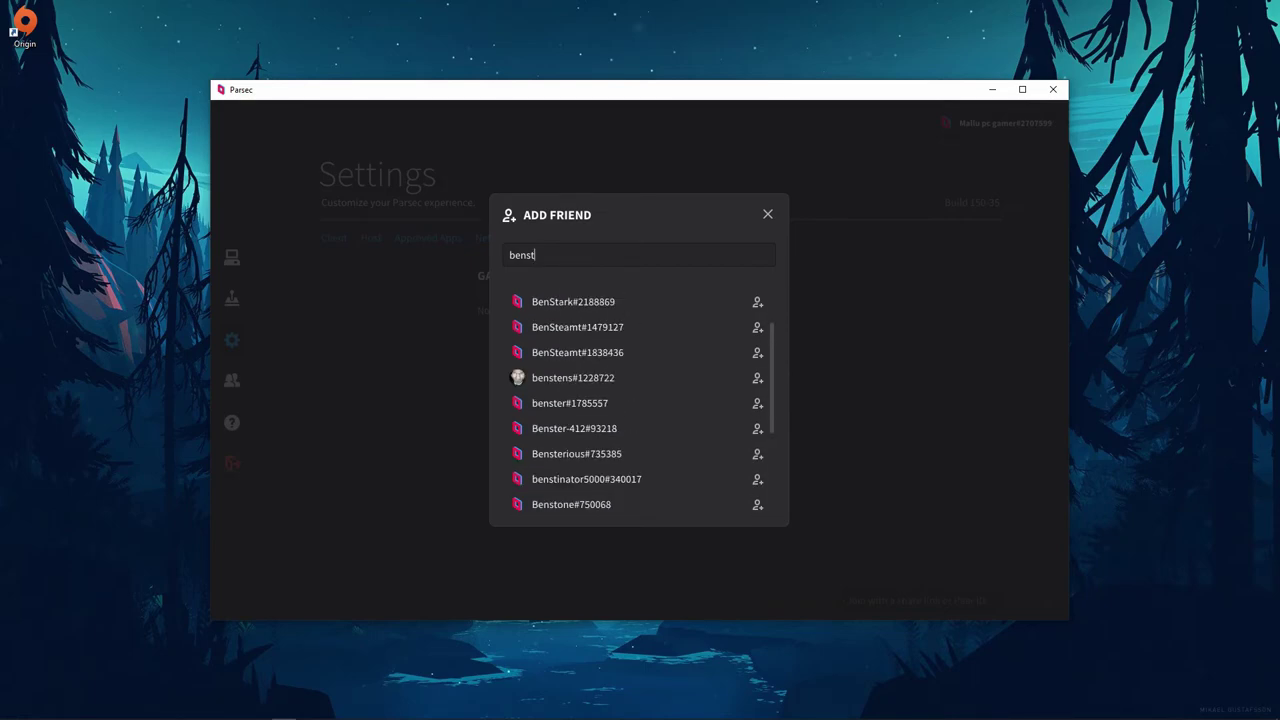
pyautogui.click(767, 214)
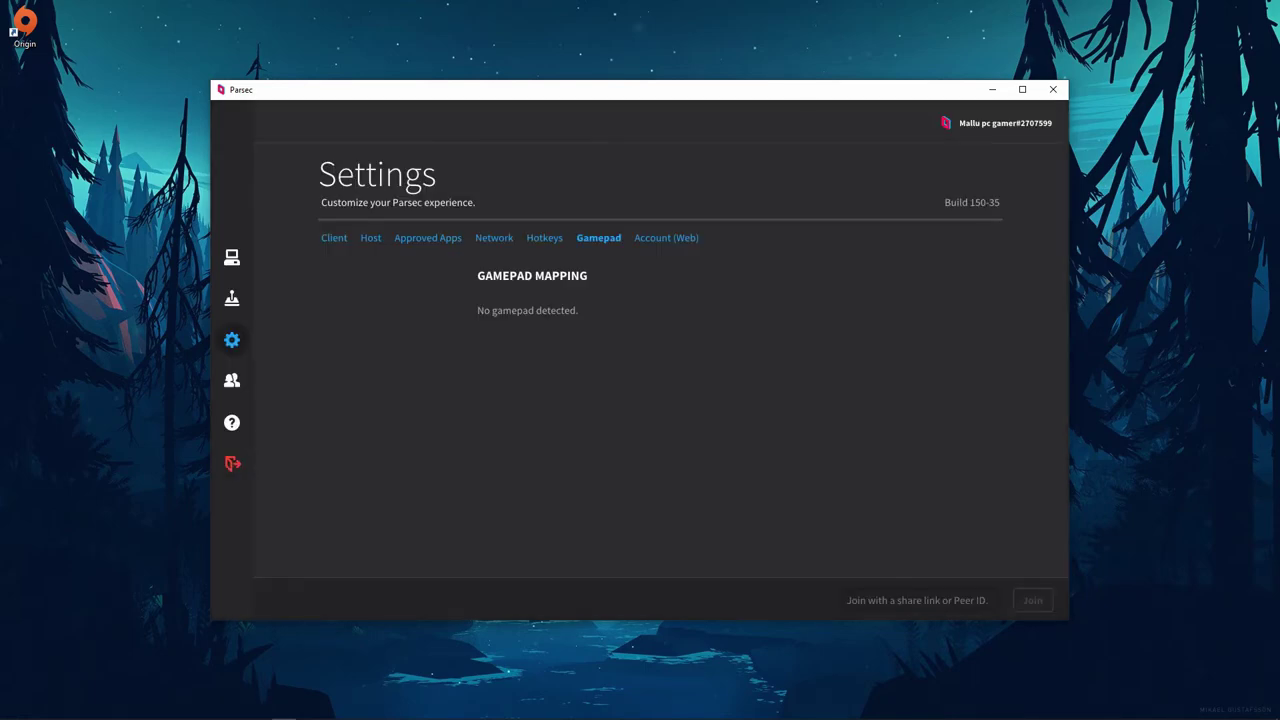
# - View the pending friend requests from the friends list and close the dialog
pyautogui.click(231, 380)
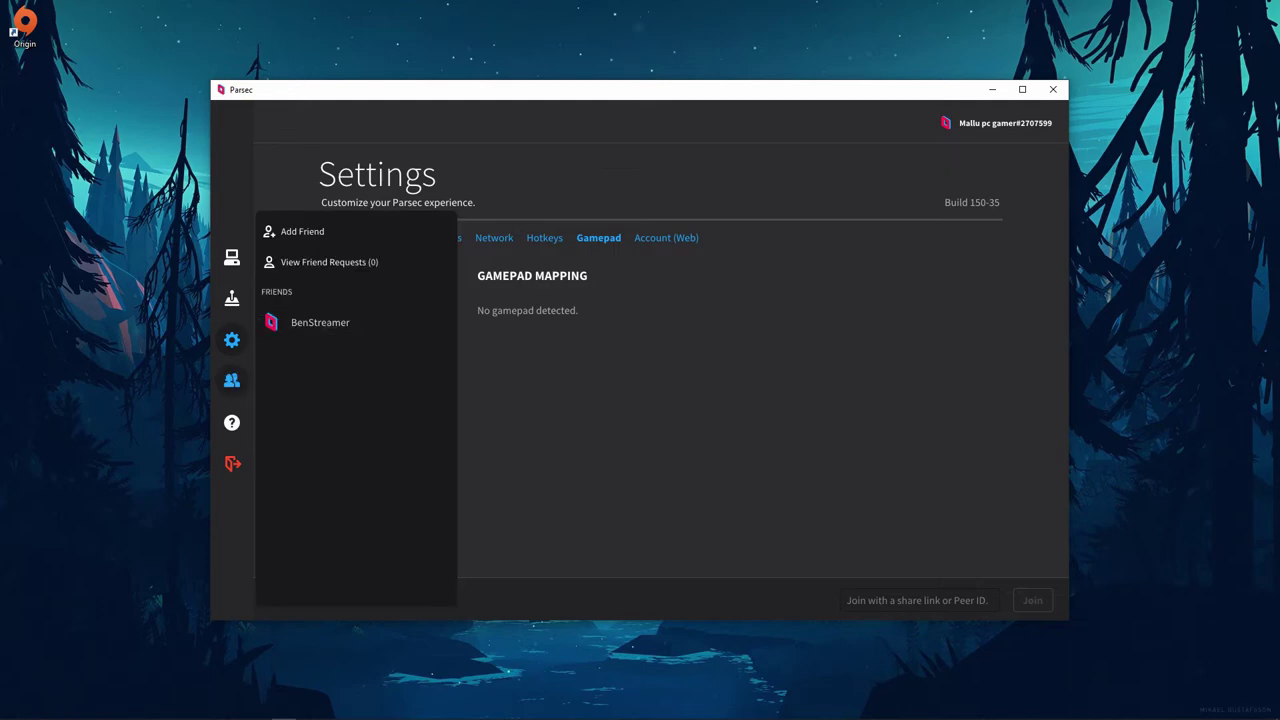
pyautogui.click(329, 262)
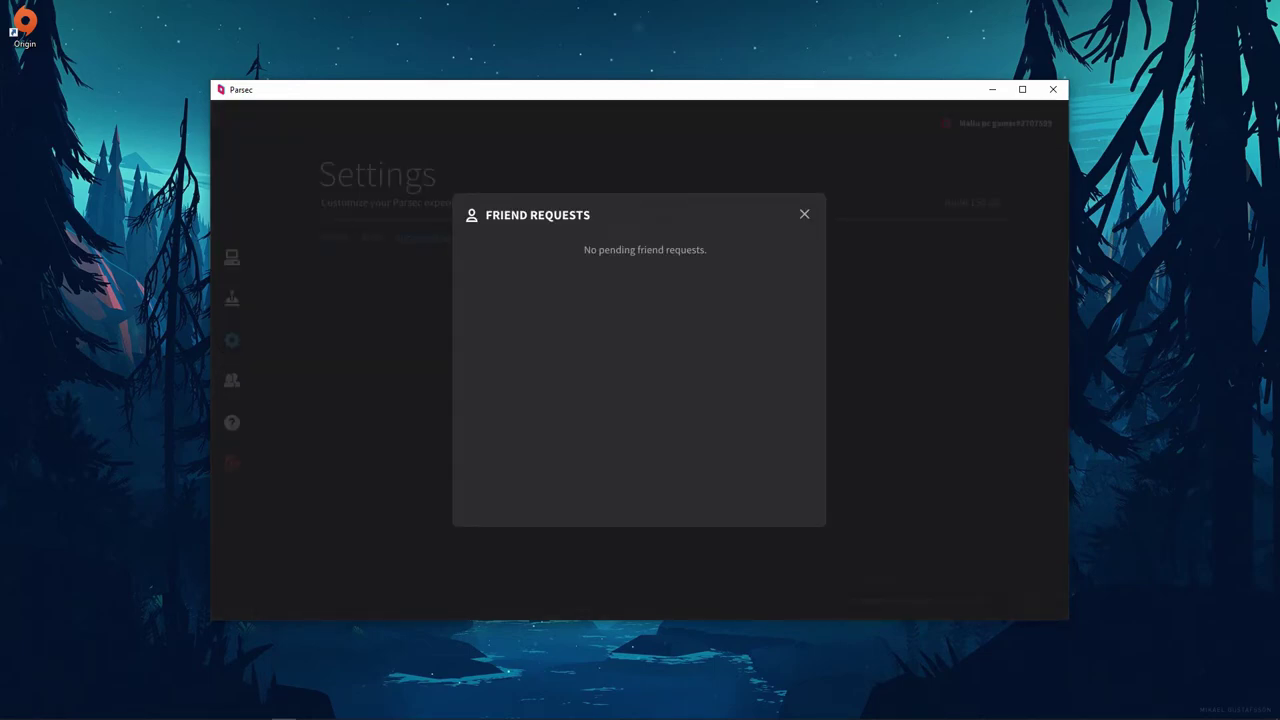
pyautogui.press('Escape')
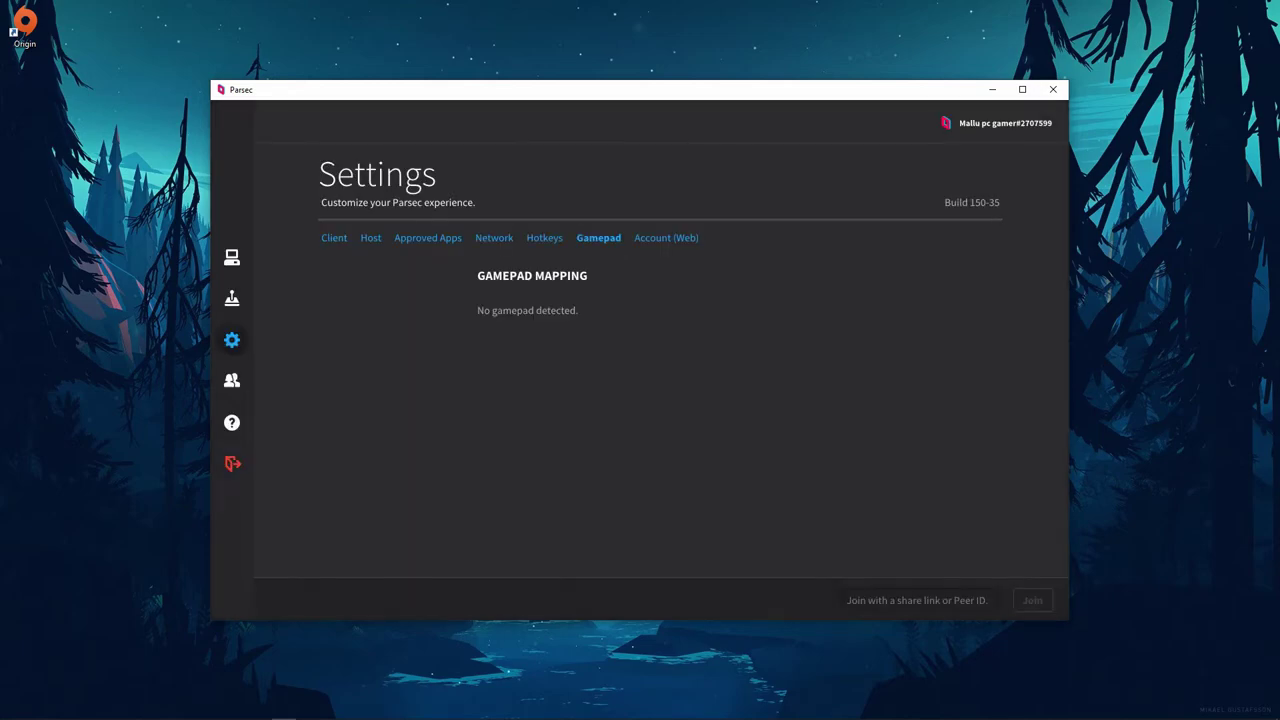
# - Return to the Computers page and open the help
pyautogui.click(232, 257)
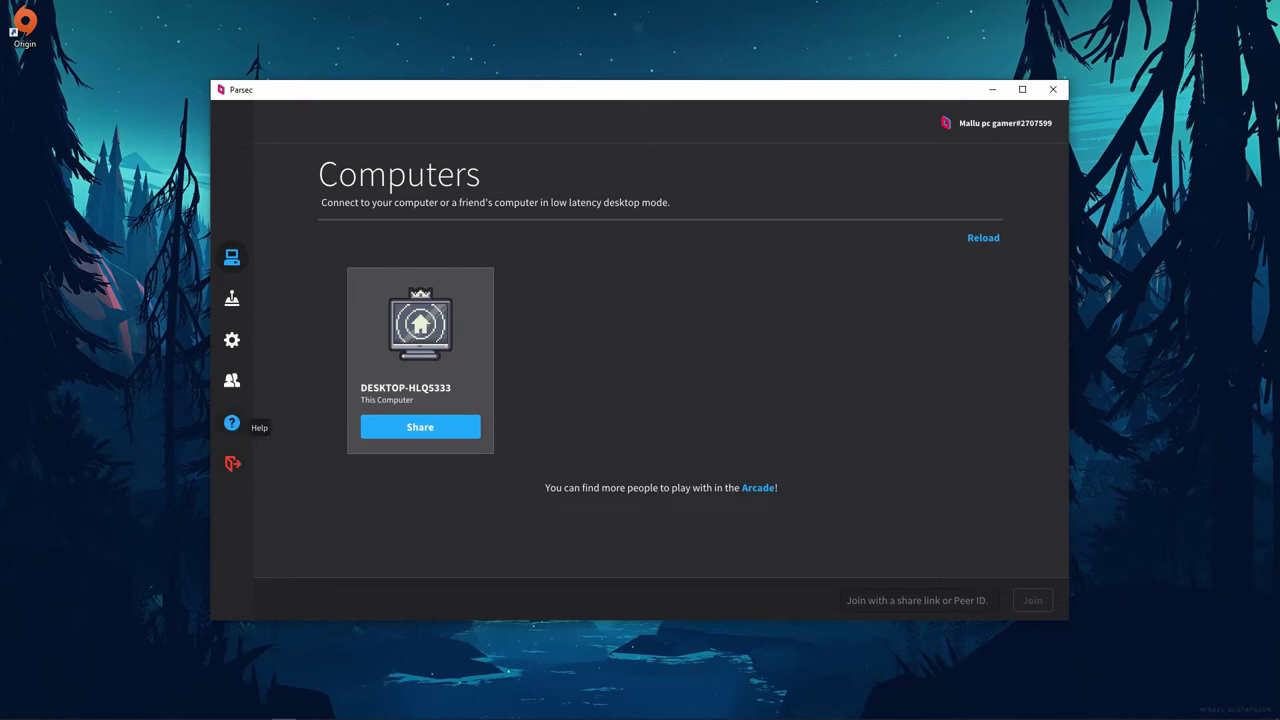
pyautogui.click(232, 423)
pyautogui.moveTo(527, 98)
pyautogui.mouseDown()
pyautogui.moveTo(546, 131)
pyautogui.moveTo(541, 111)
pyautogui.mouseUp()
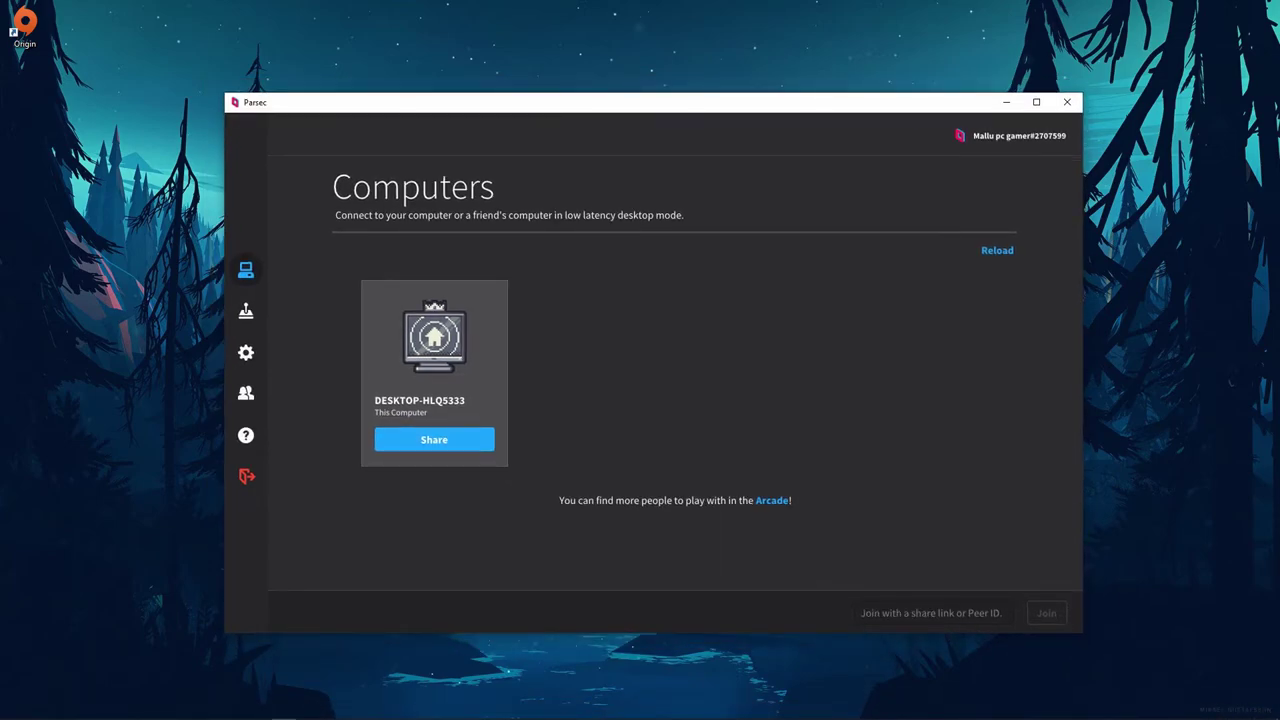
# - Open the Arcade and browse all the games hosted by other players
pyautogui.click(246, 311)
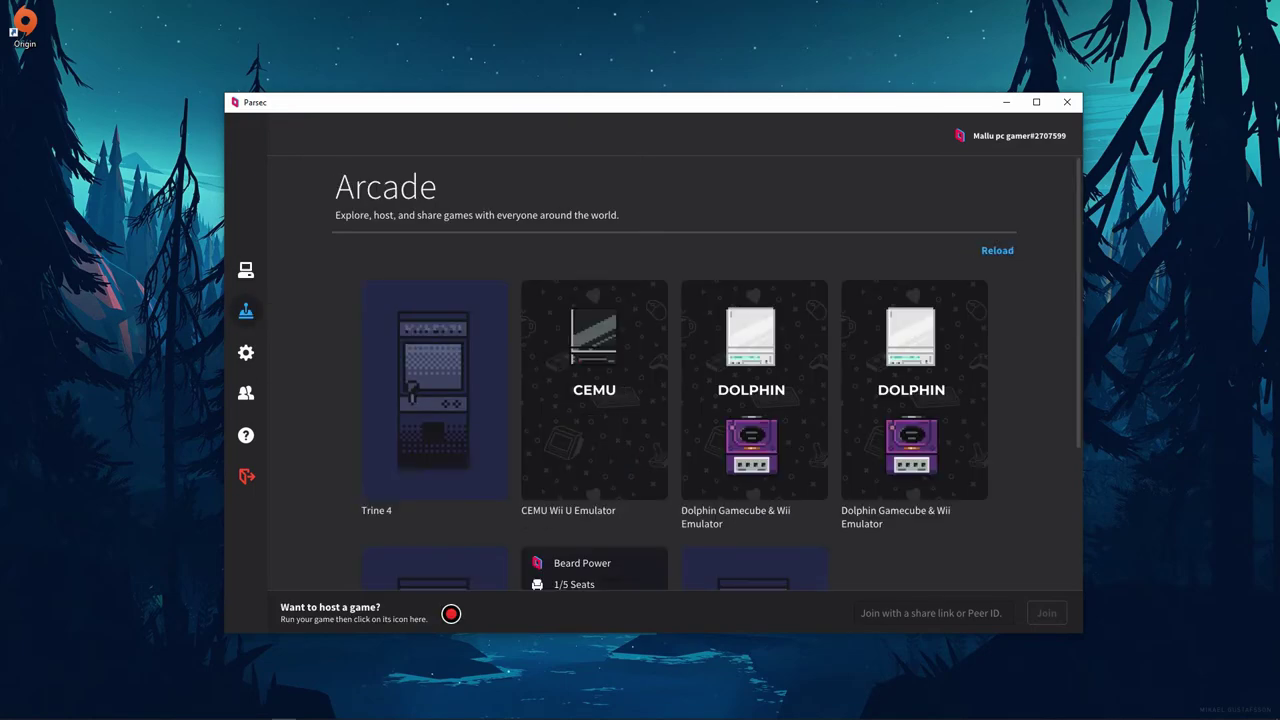
pyautogui.moveTo(754, 400)
pyautogui.scroll(-1, 754, 400)
pyautogui.scroll(-1, 754, 400)
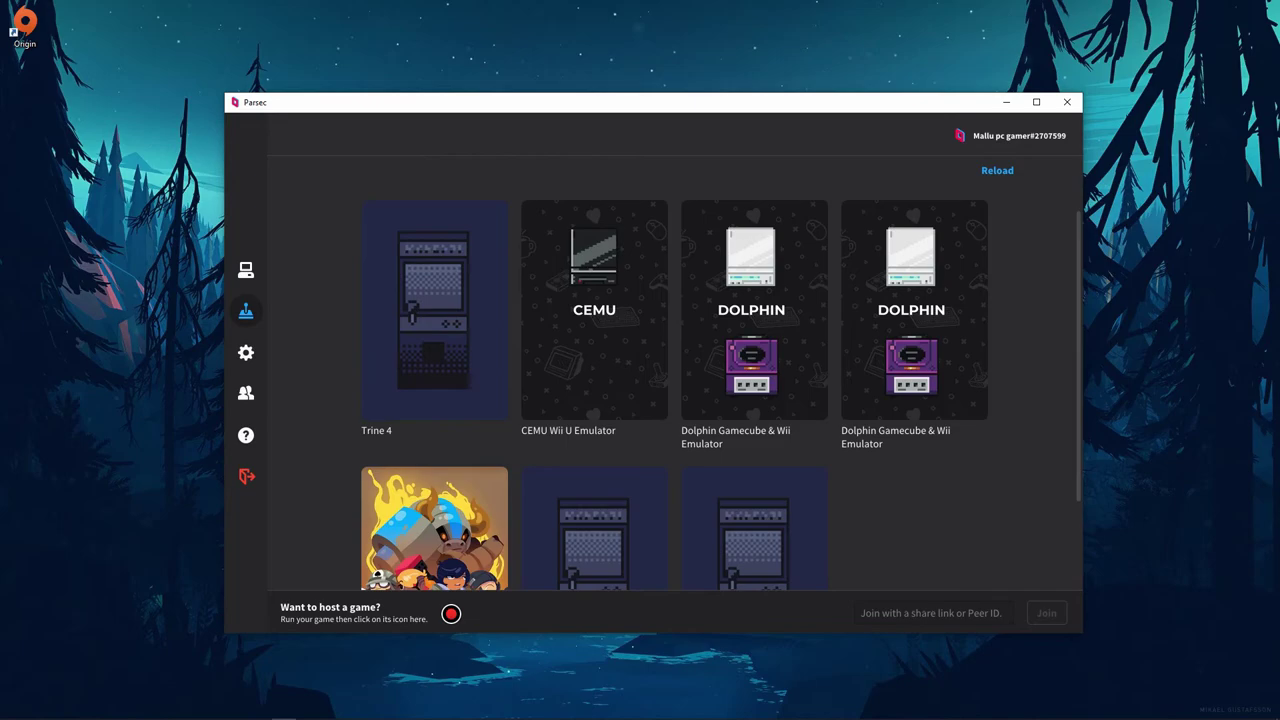
pyautogui.scroll(-3, 721, 374)
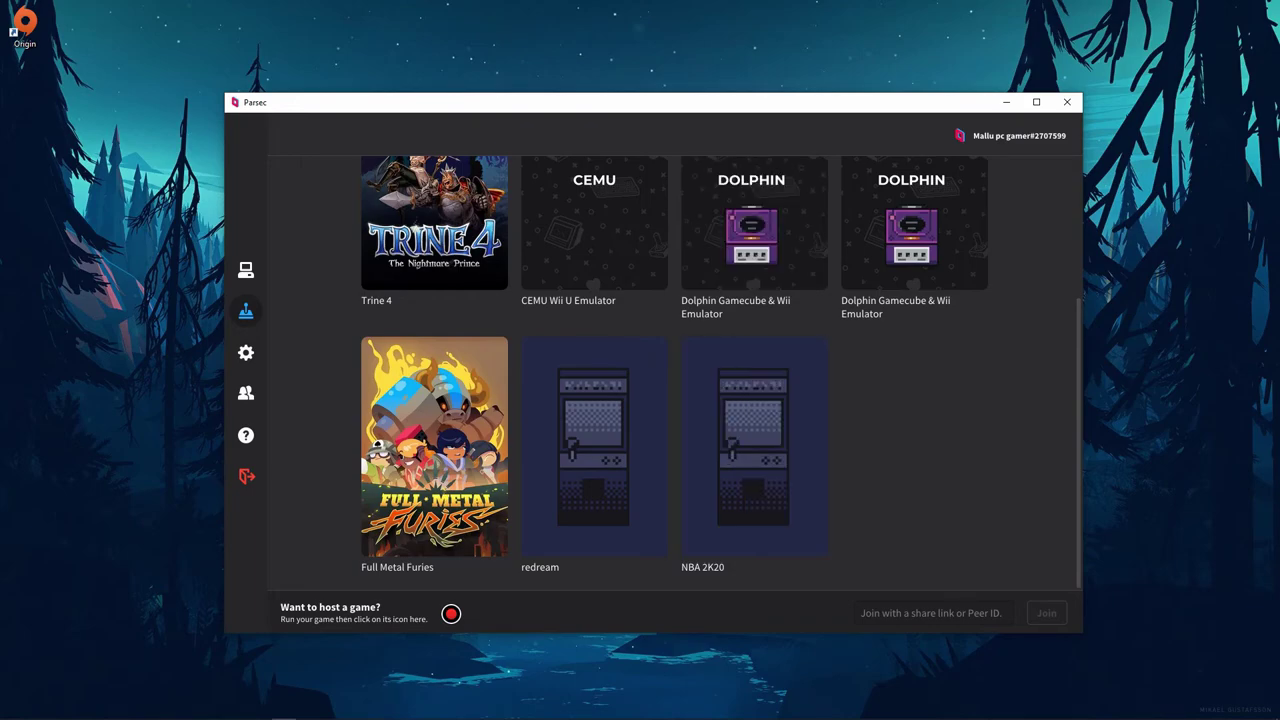
pyautogui.rightClick(1134, 274)
pyautogui.click(1180, 312)
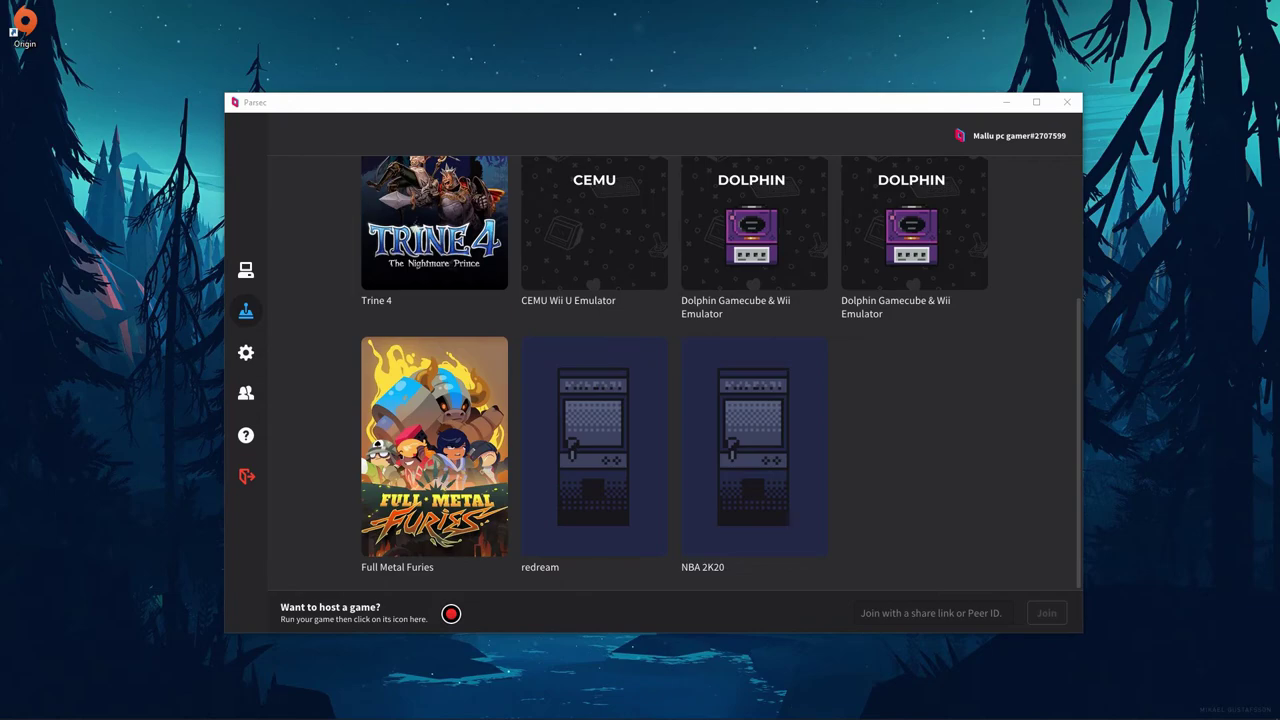
# - Look through the pinned programs and launch FIFA 19
pyautogui.press('super')
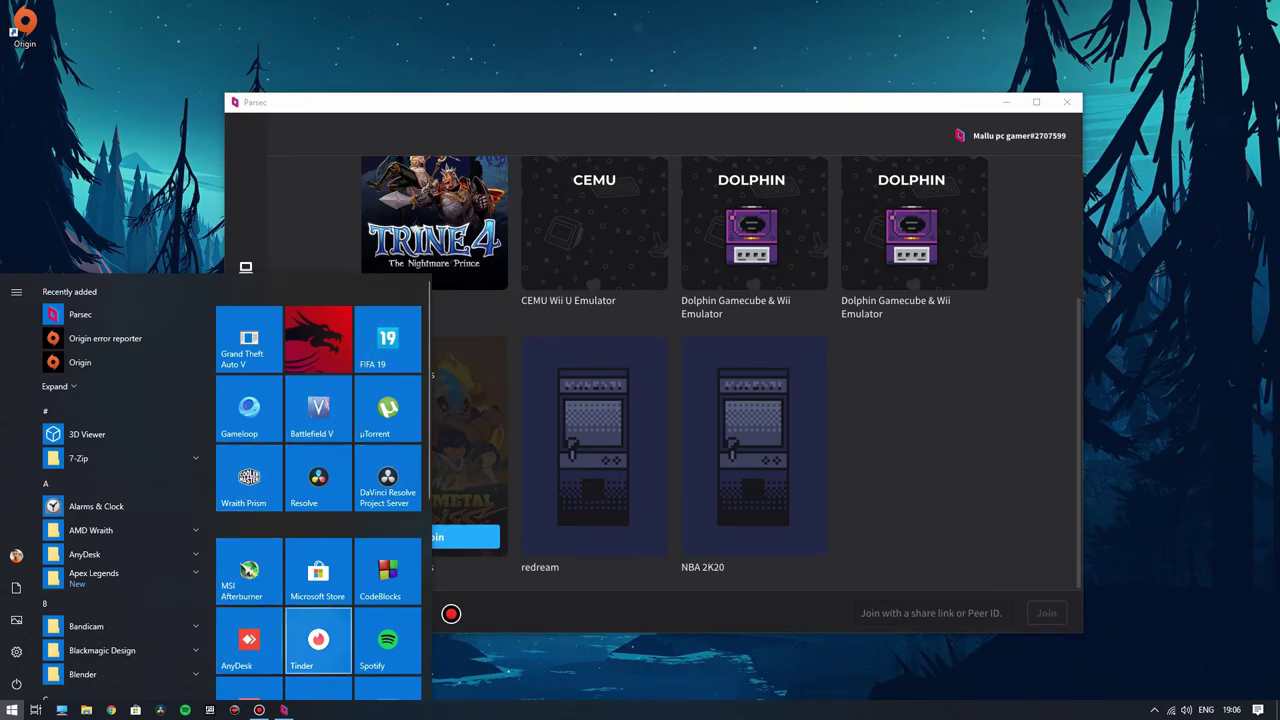
pyautogui.scroll(-4, 318, 450)
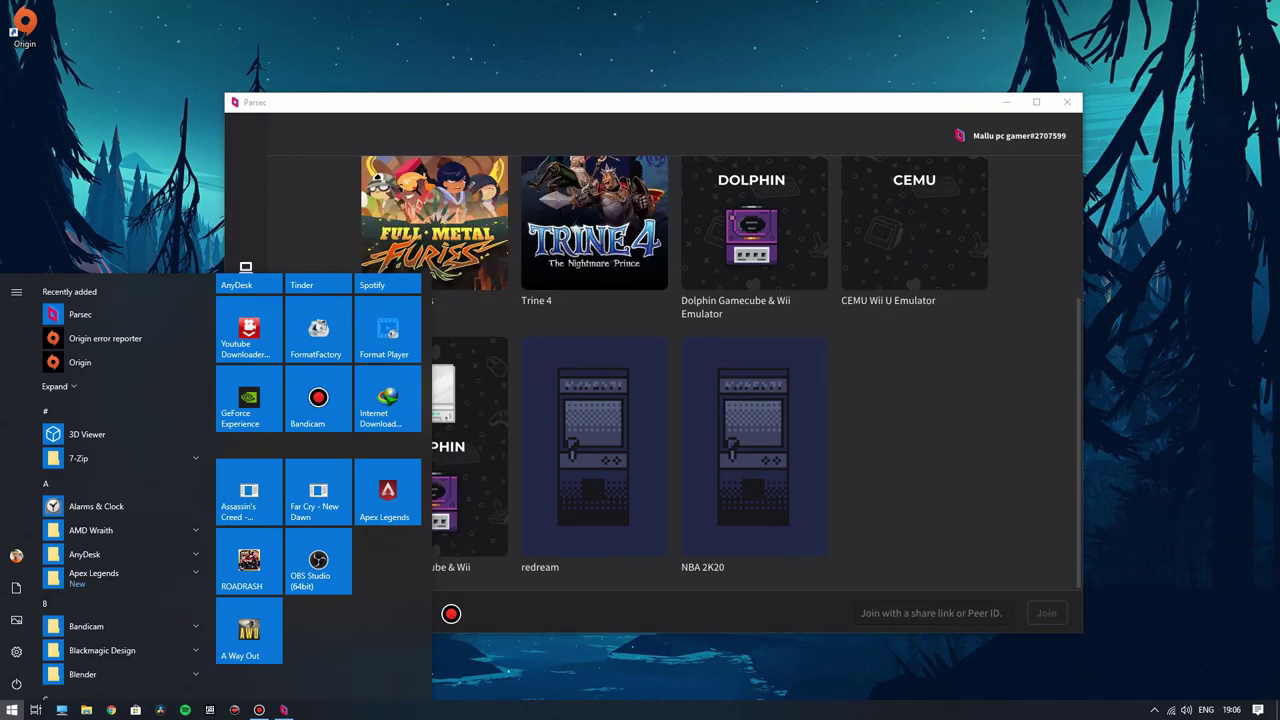
pyautogui.scroll(3, 318, 470)
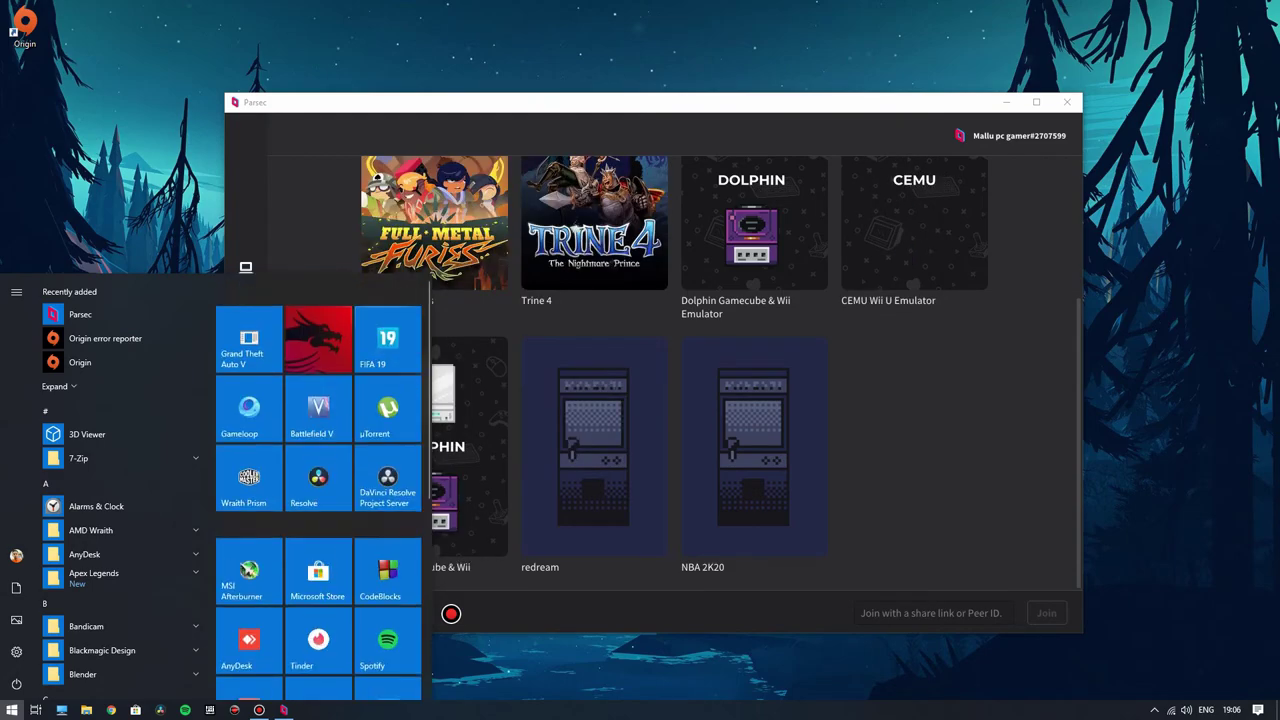
pyautogui.press('Escape')
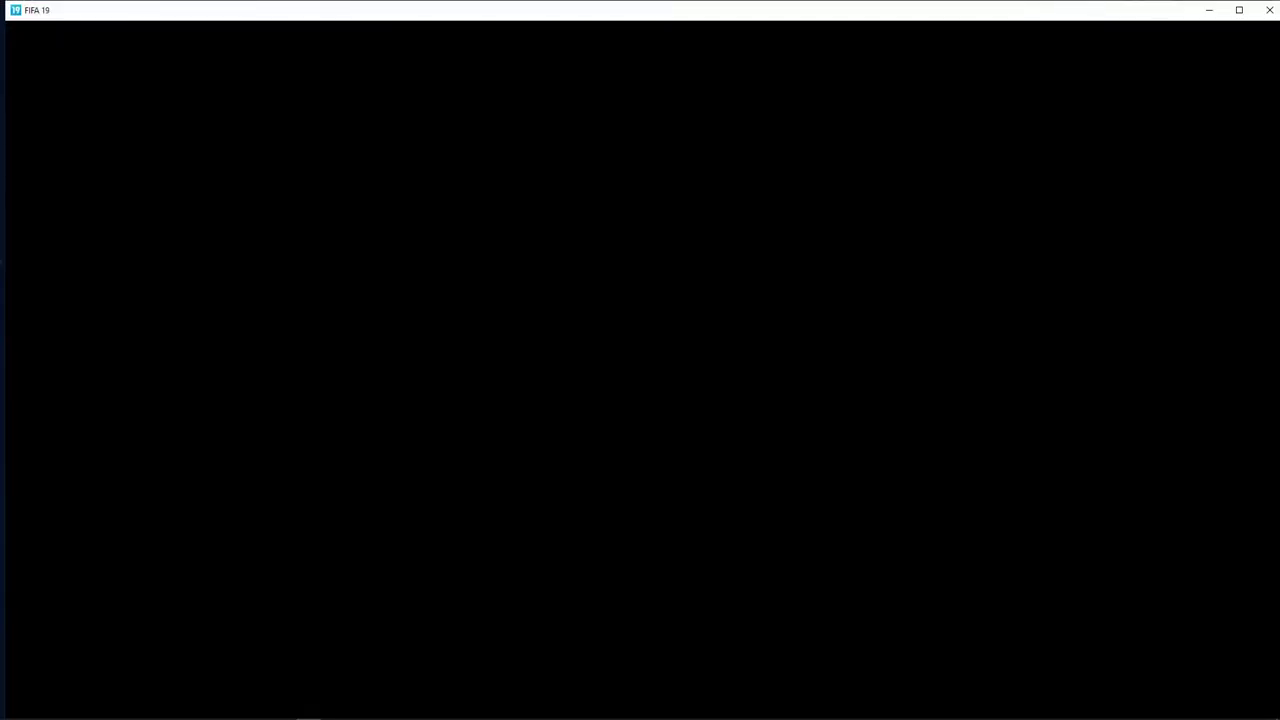
# - Switch back to Parsec and try to host FIFA 19 as a public game with 1 extra seat
pyautogui.press('super')
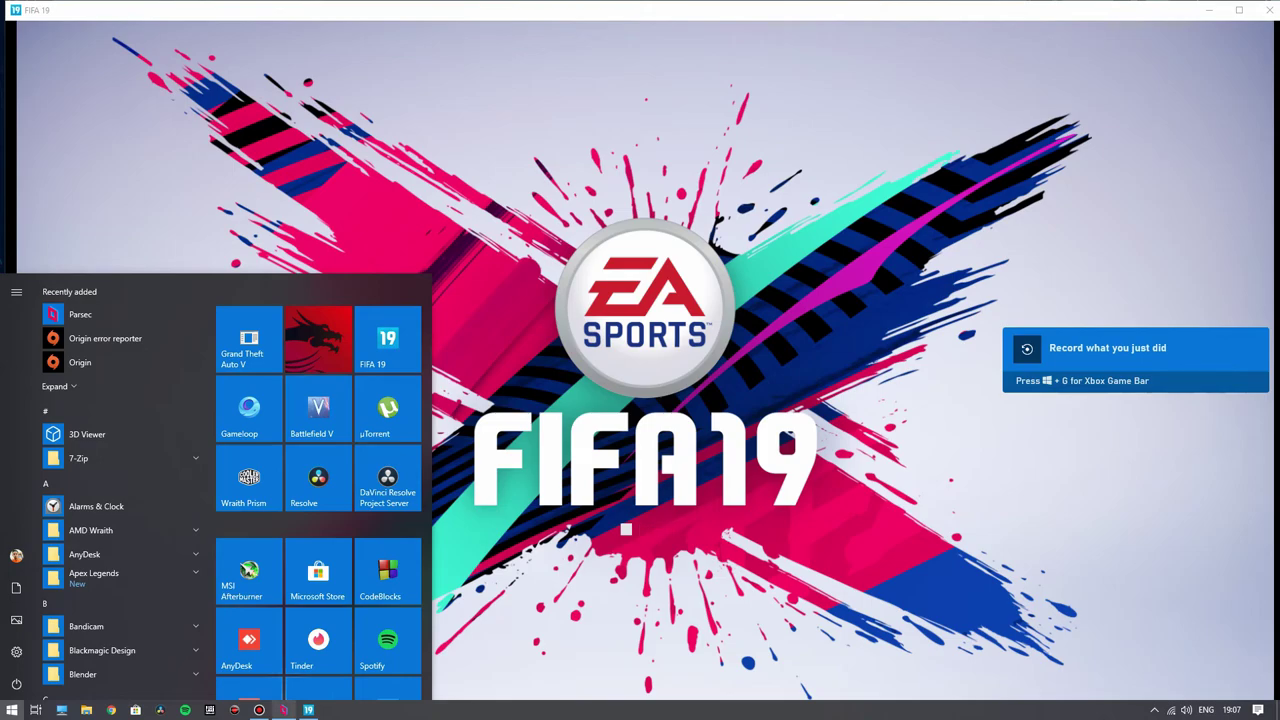
pyautogui.moveTo(284, 710)
pyautogui.click(284, 655)
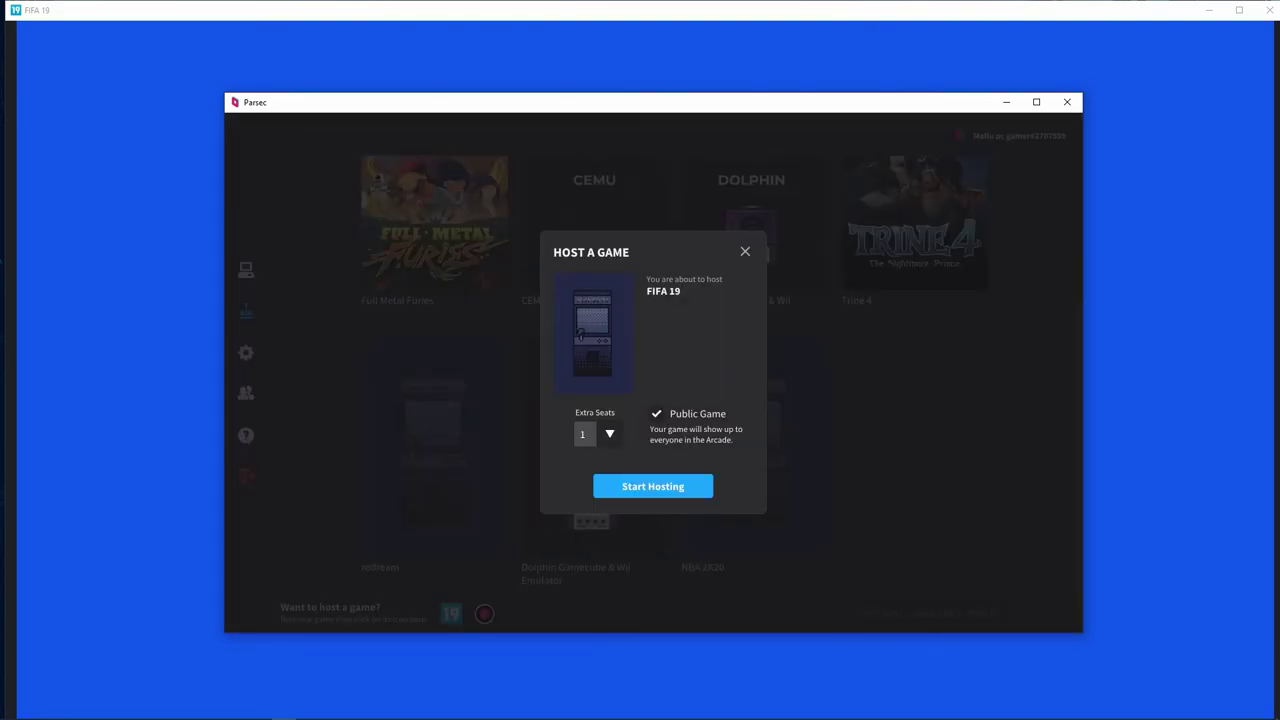
pyautogui.click(584, 433)
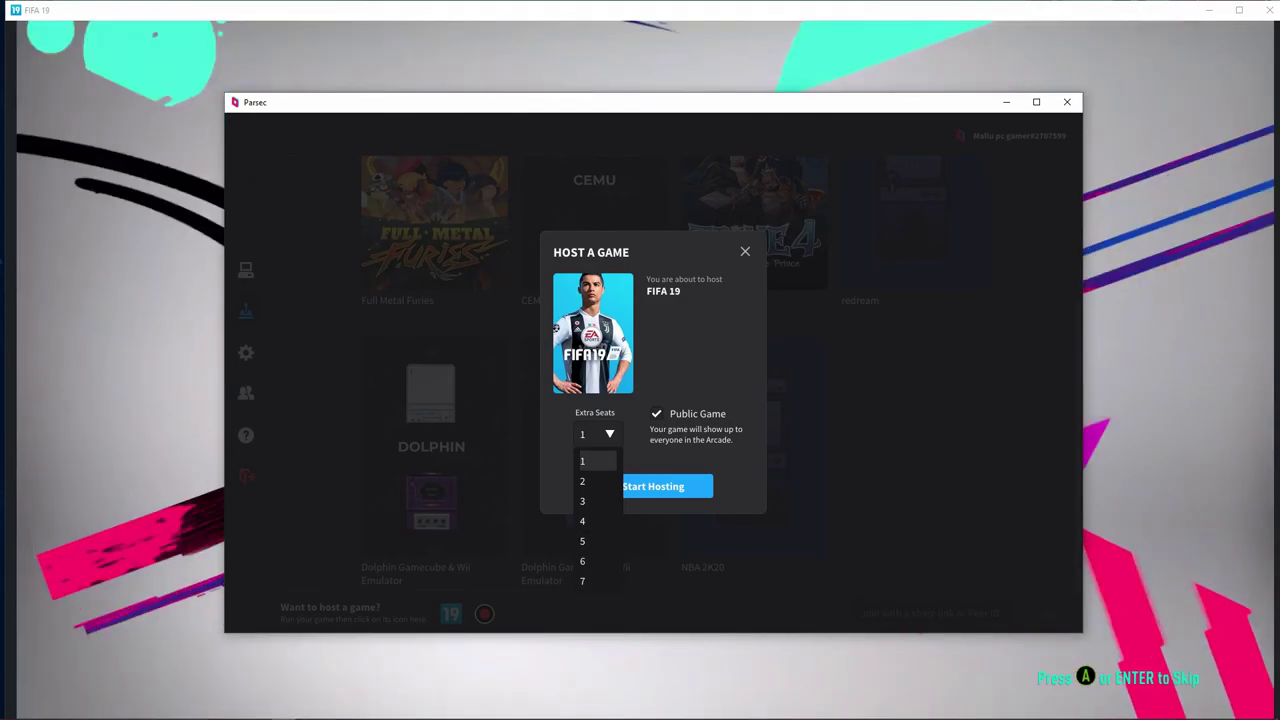
pyautogui.click(597, 460)
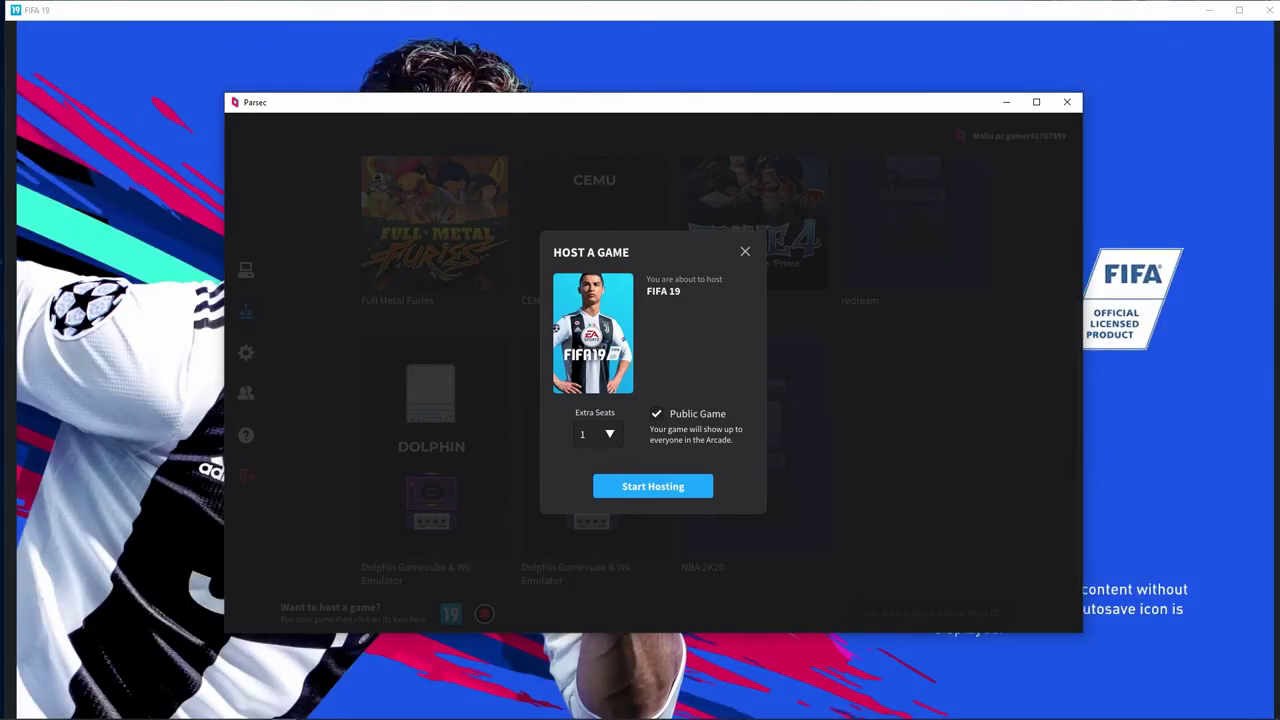
pyautogui.press('Return')
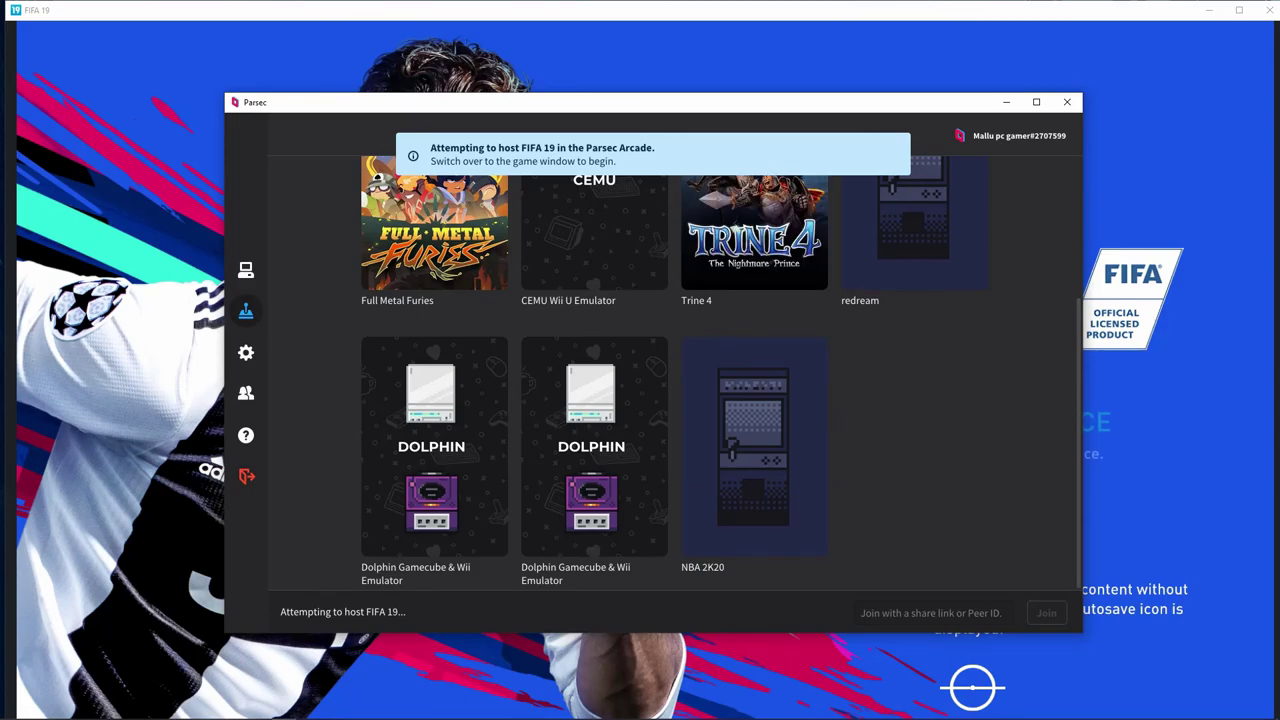
# - Maximize the FIFA 19 game window, restore it to windowed mode and return to the Parsec Arcade
pyautogui.moveTo(594, 240)
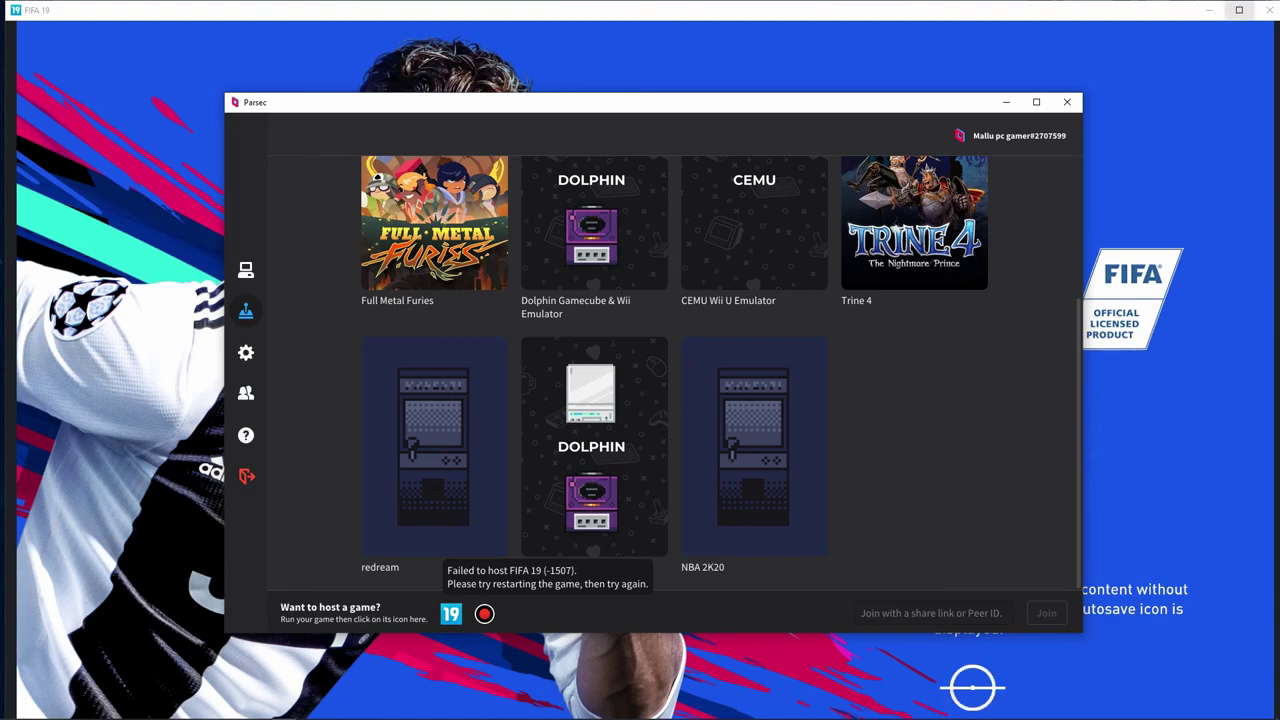
pyautogui.click(1239, 9)
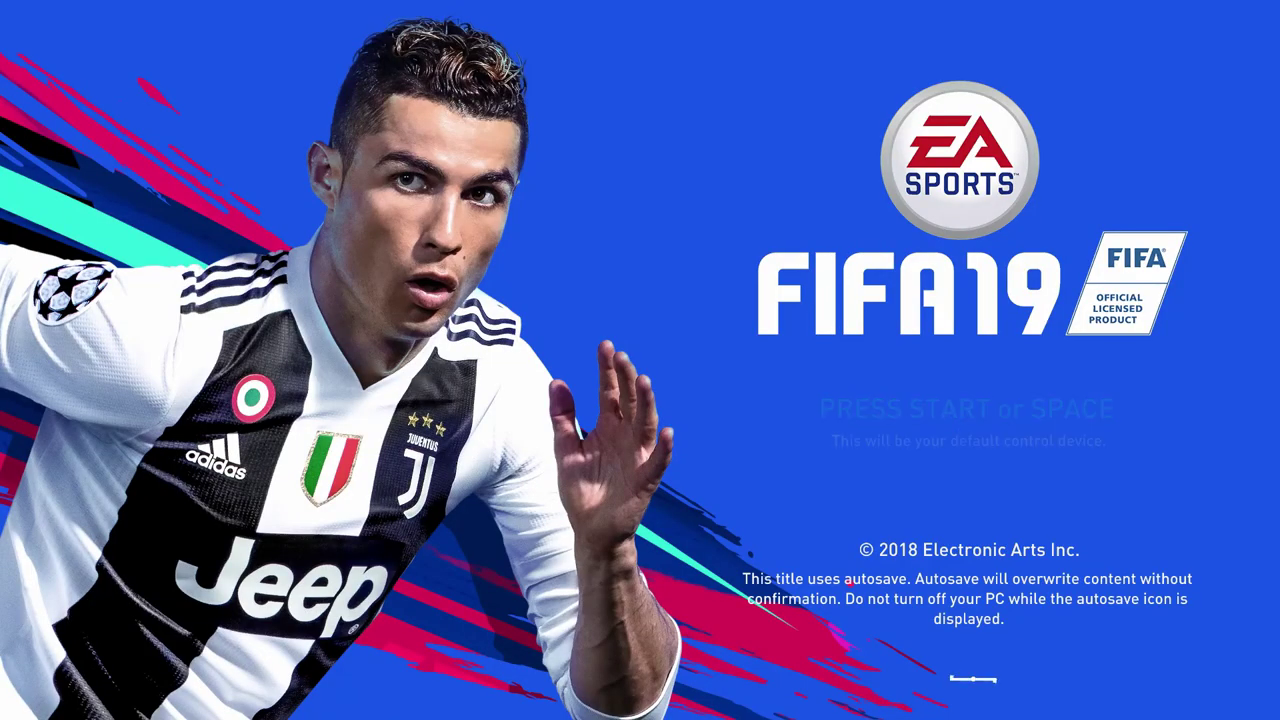
pyautogui.press('super')
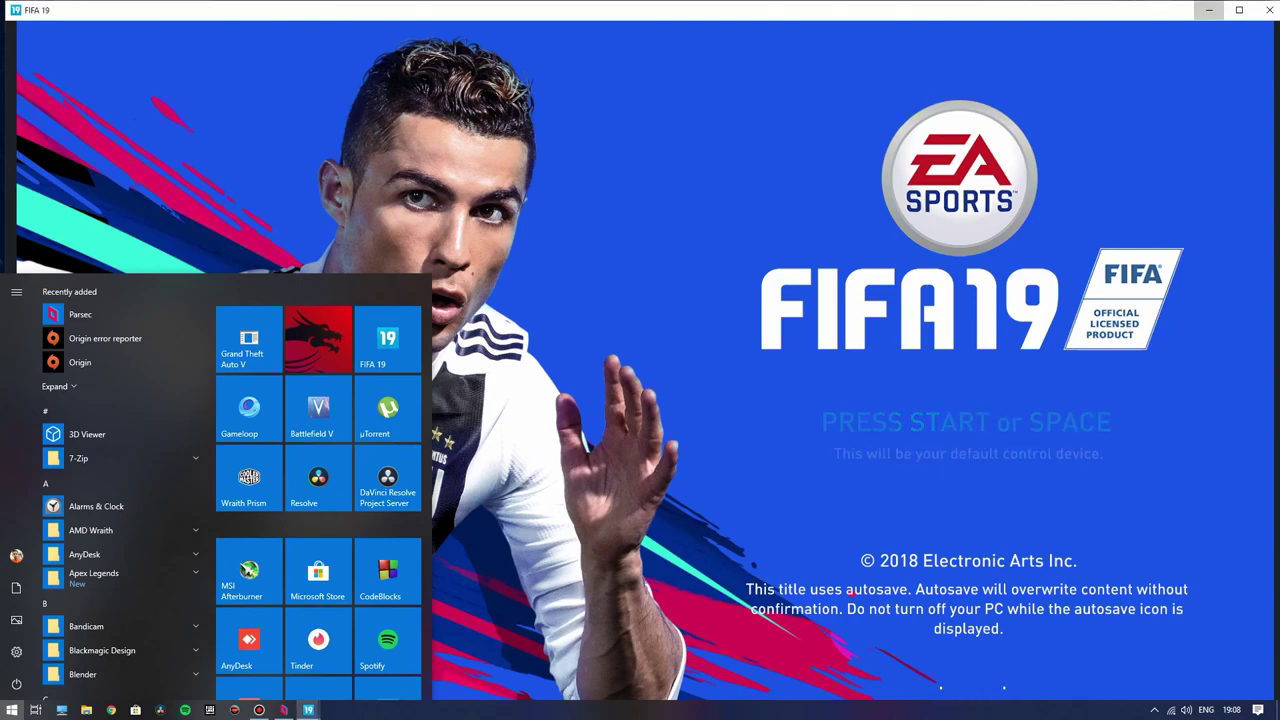
pyautogui.press('super')
pyautogui.press('super')
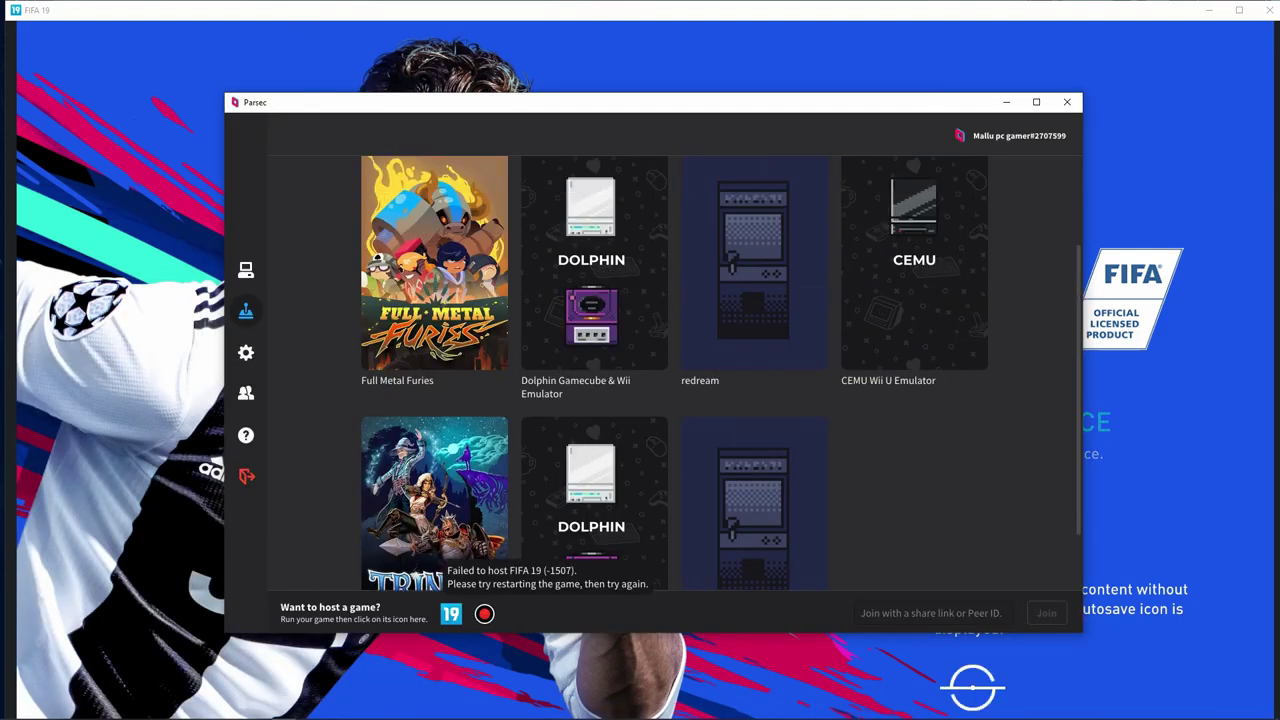
pyautogui.scroll(-2, 689, 373)
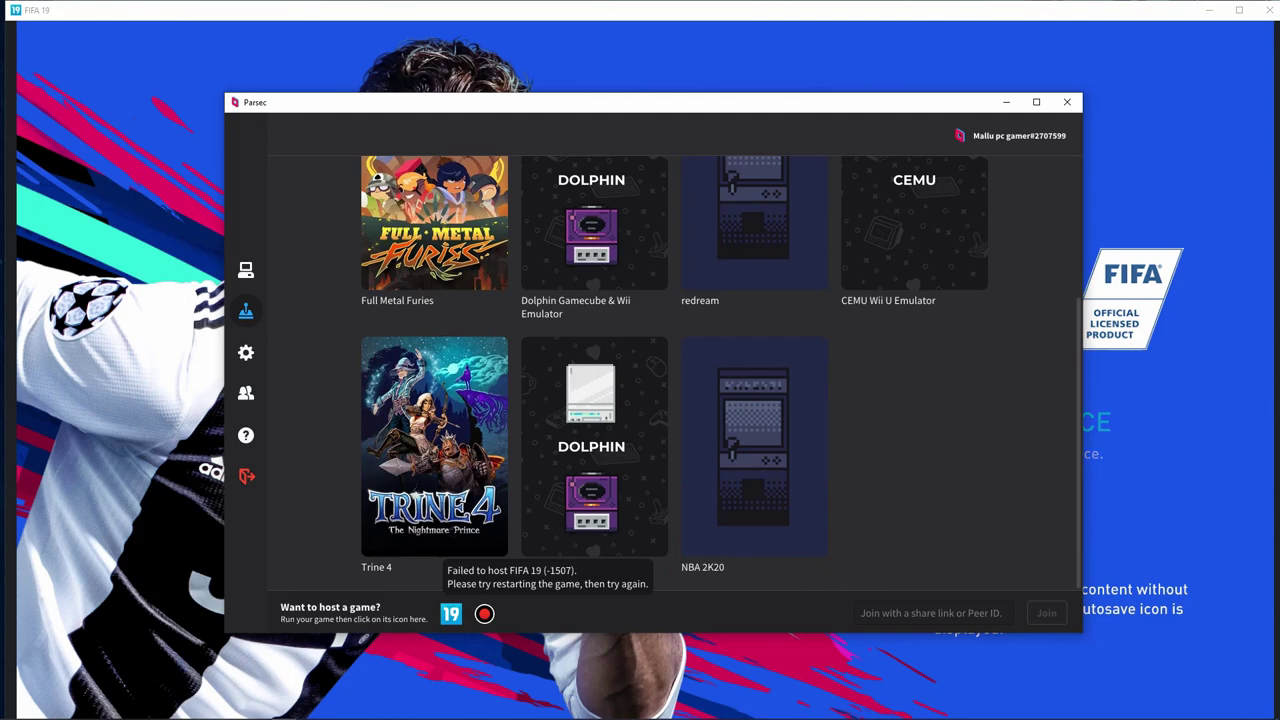